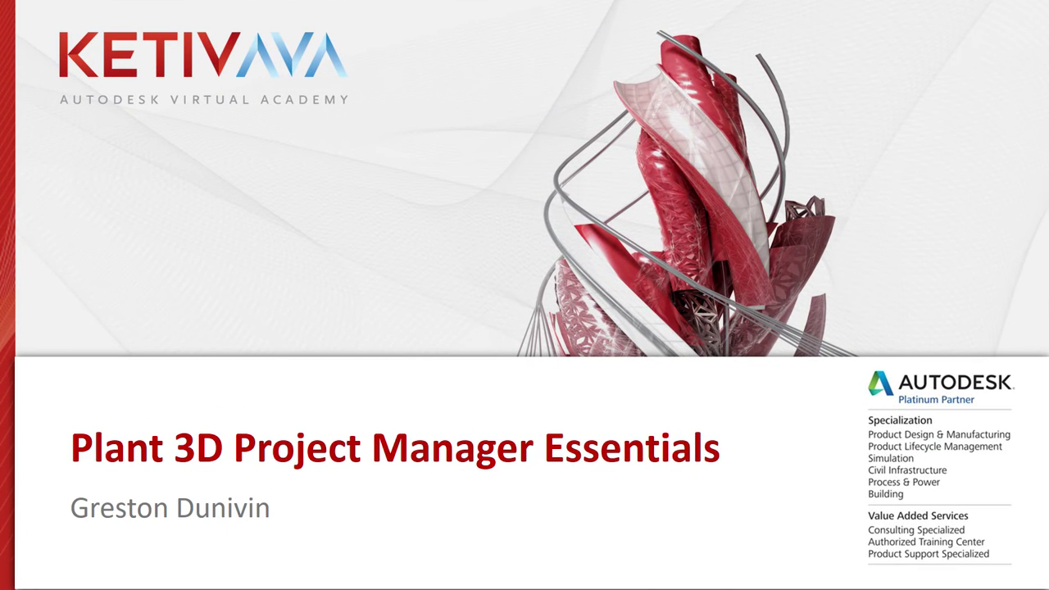
Advance to the Goal slide, collapse Plant 3D Drawings and check the Related Files count
left_click(359, 244)
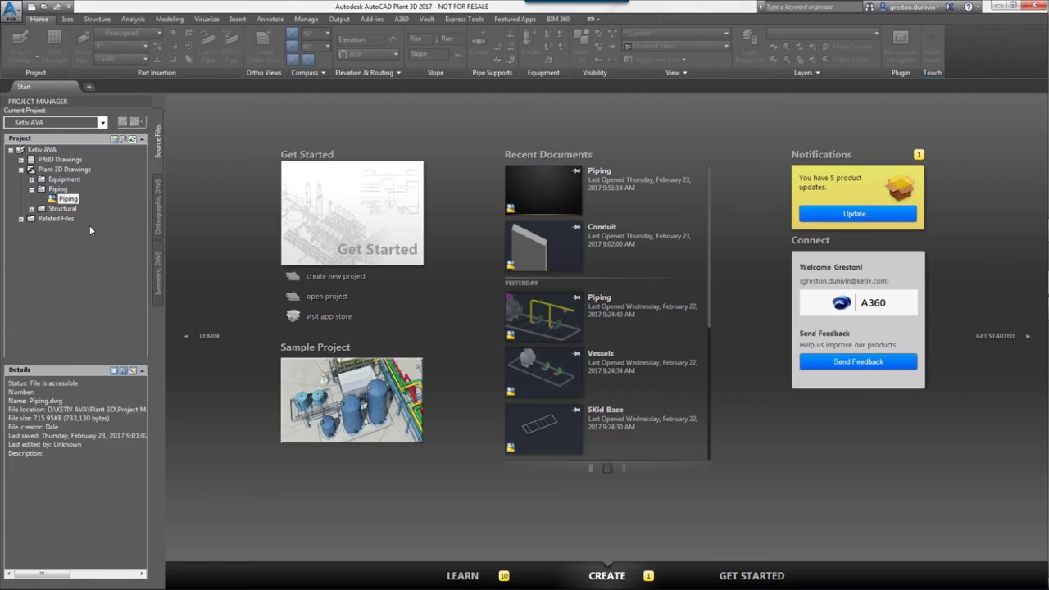
double_click(39, 170)
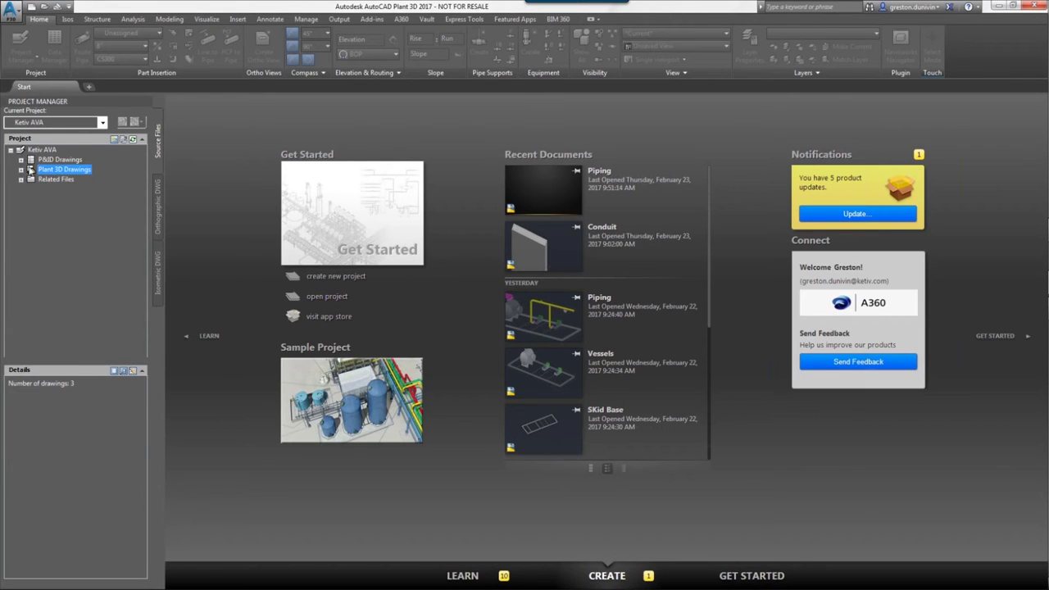
left_click(44, 180)
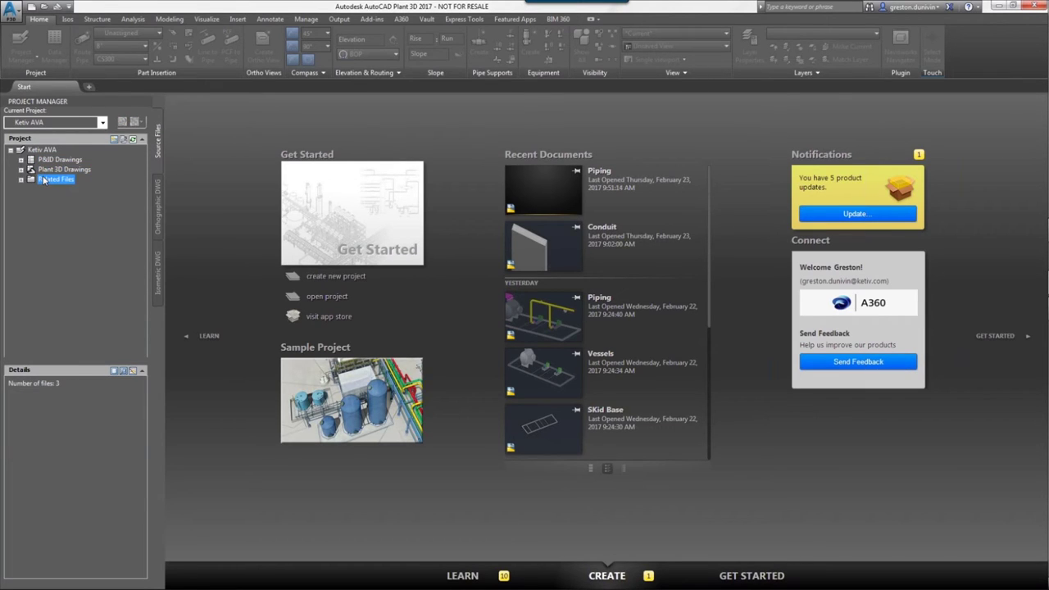
Compare the Plant 3D Drawings and Related Files counts, then view the orthographic drawings
left_click(50, 170)
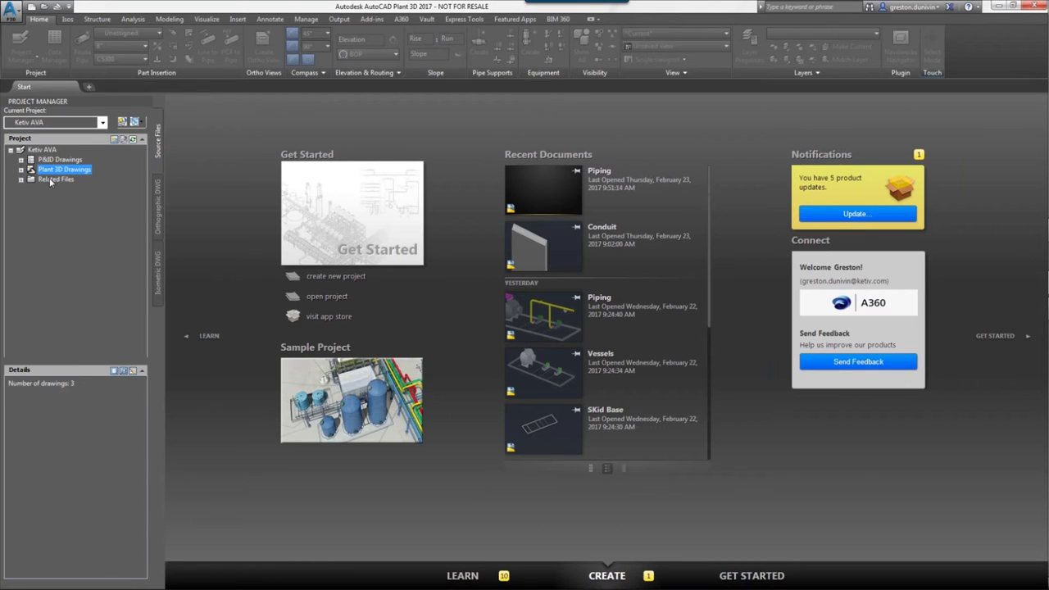
left_click(50, 180)
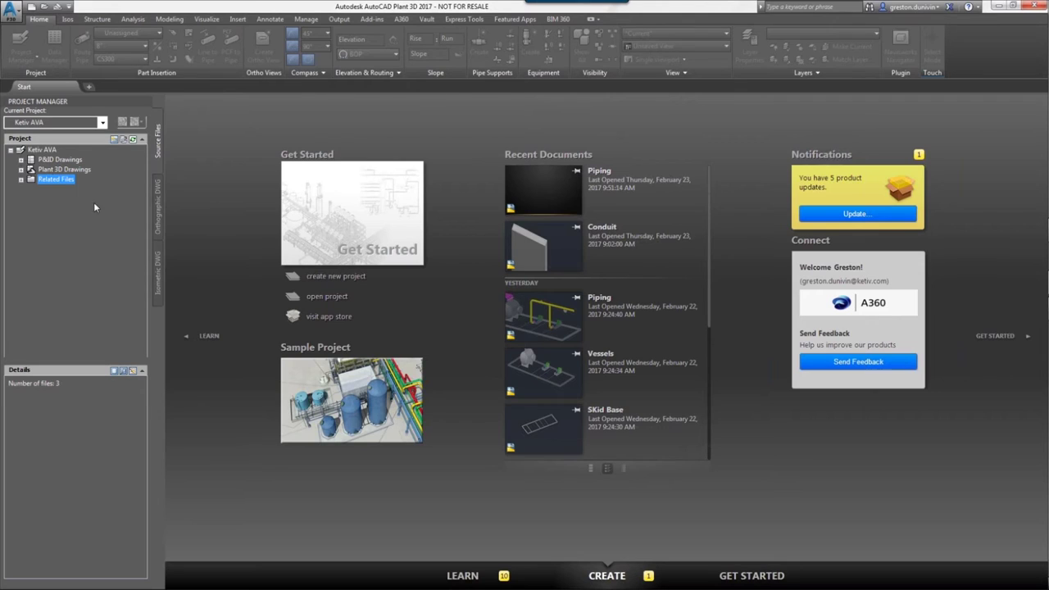
left_click(158, 198)
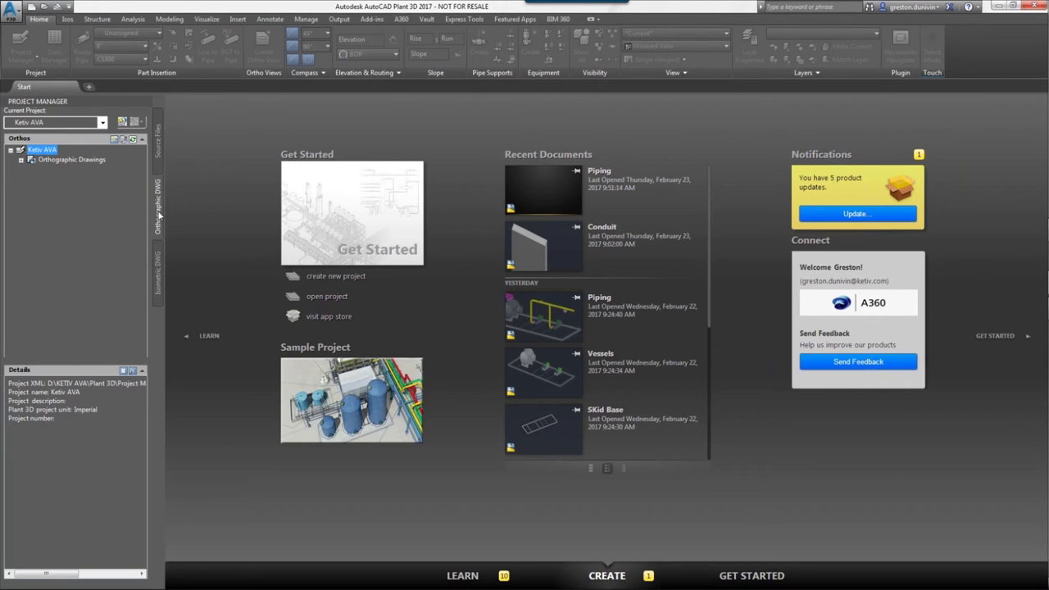
Check Isometric drawings, then in Source Files expand P&ID Drawings, Plant 3D Drawings and Related Files
left_click(159, 255)
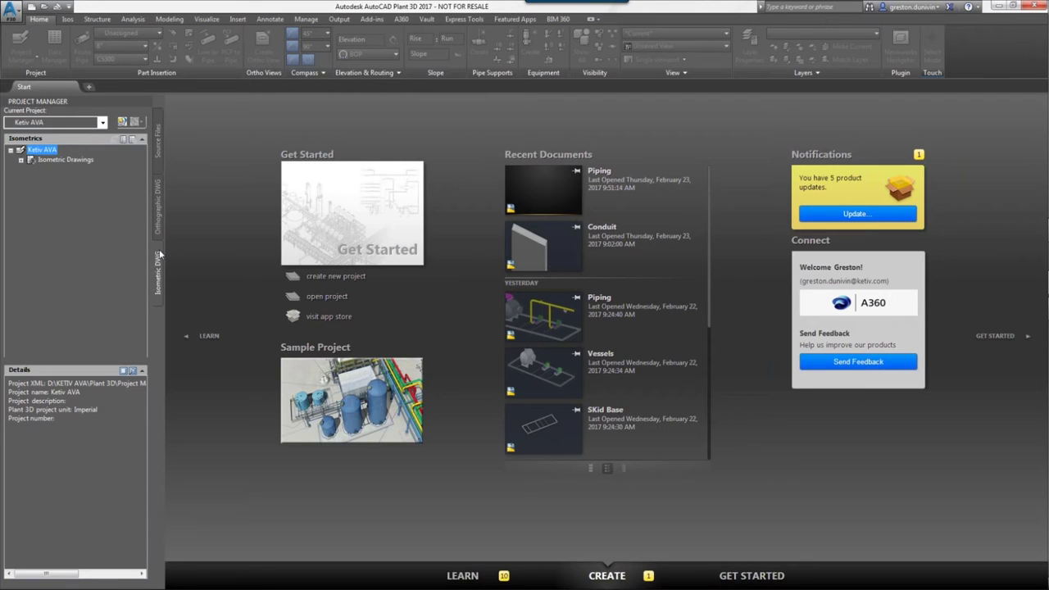
left_click(158, 138)
left_click(21, 159)
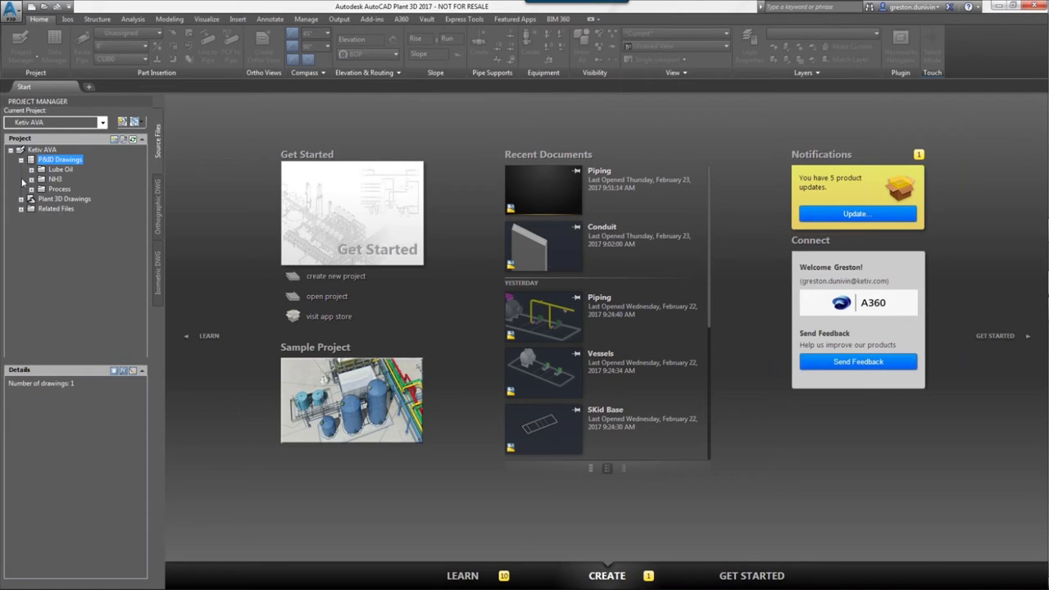
left_click(21, 199)
left_click(23, 248)
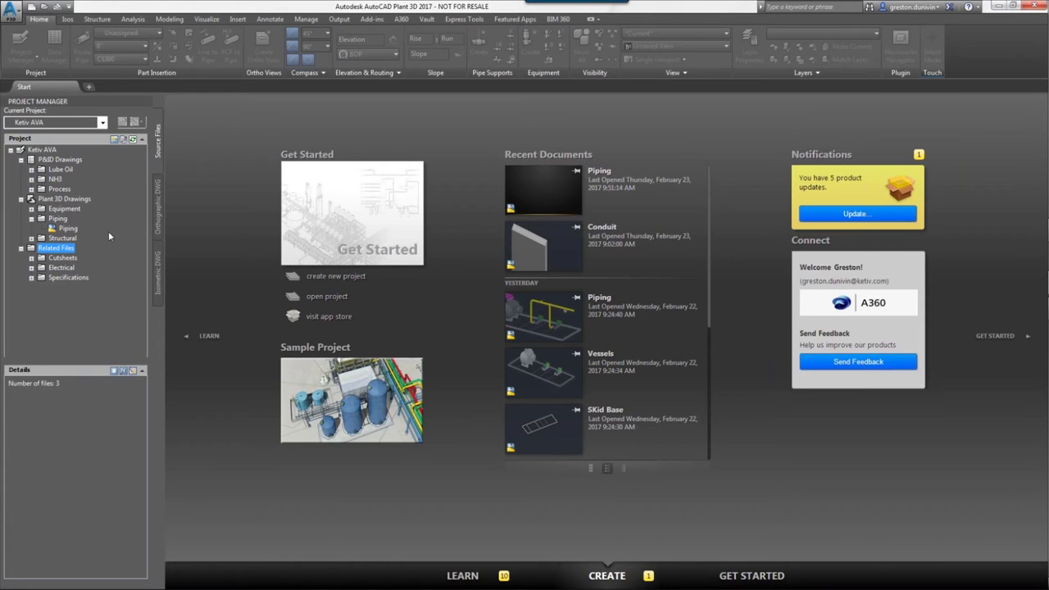
Expand Lube Oil, select the PID001 drawing and show its Work History in the details panel
left_click(48, 170)
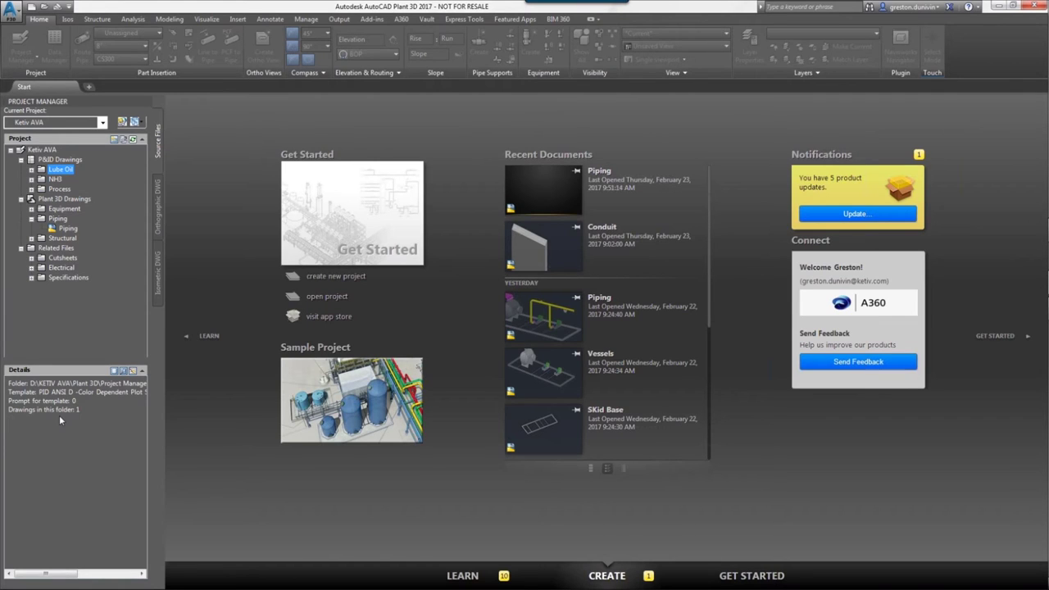
left_click(32, 170)
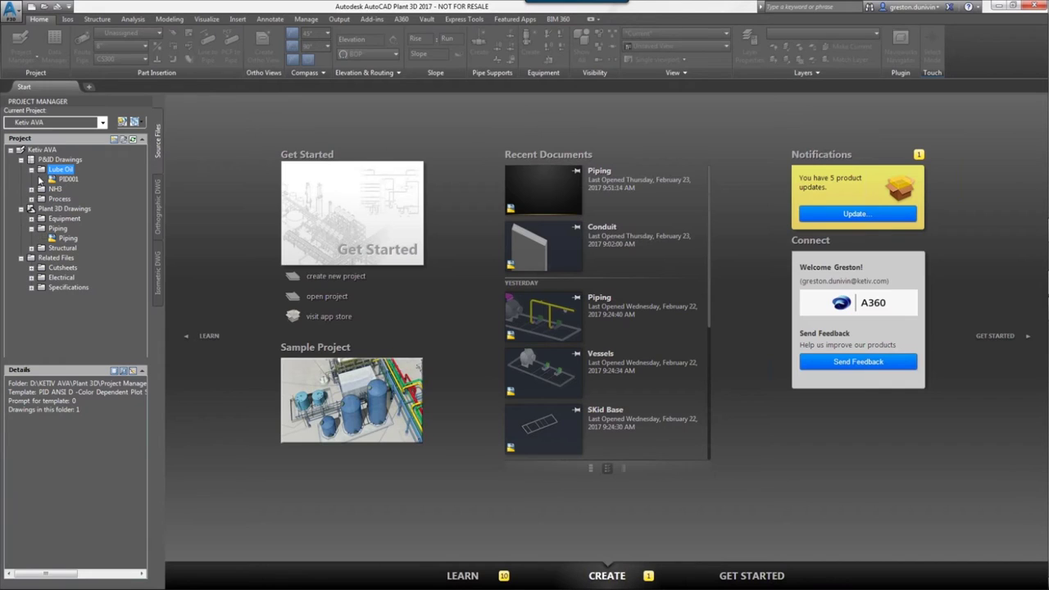
left_click(59, 181)
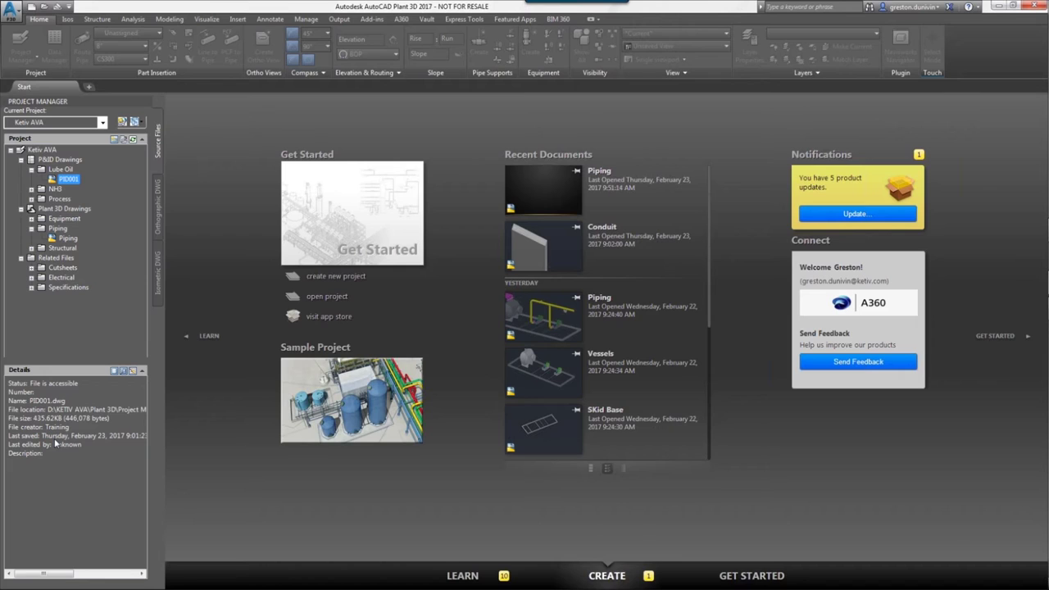
left_click(133, 372)
left_click(65, 179)
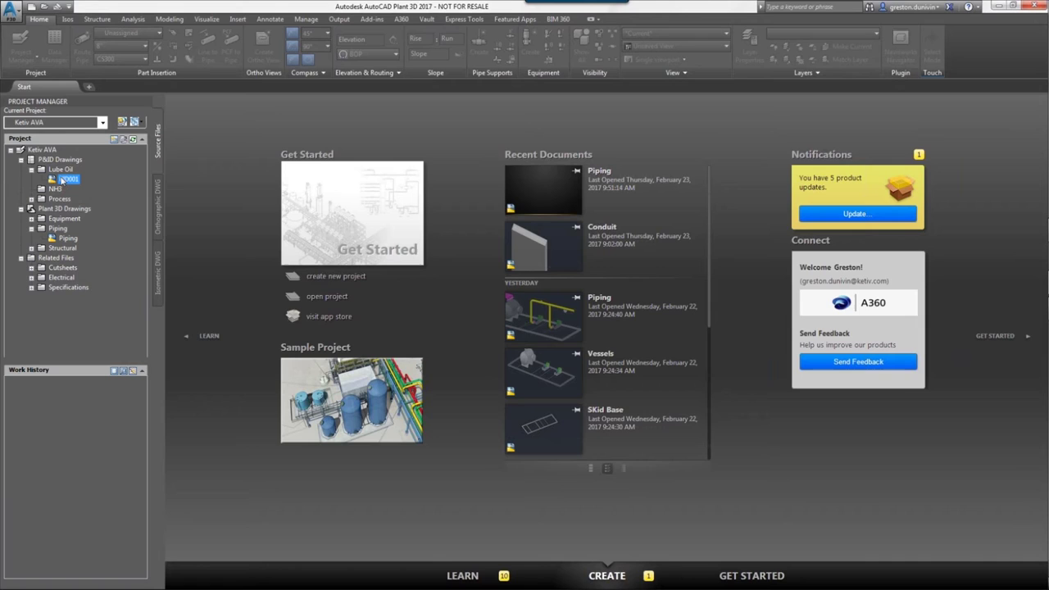
Open PID001.dwg from the project tree and bring up its Work History status choices
left_click(143, 370)
left_click(142, 572)
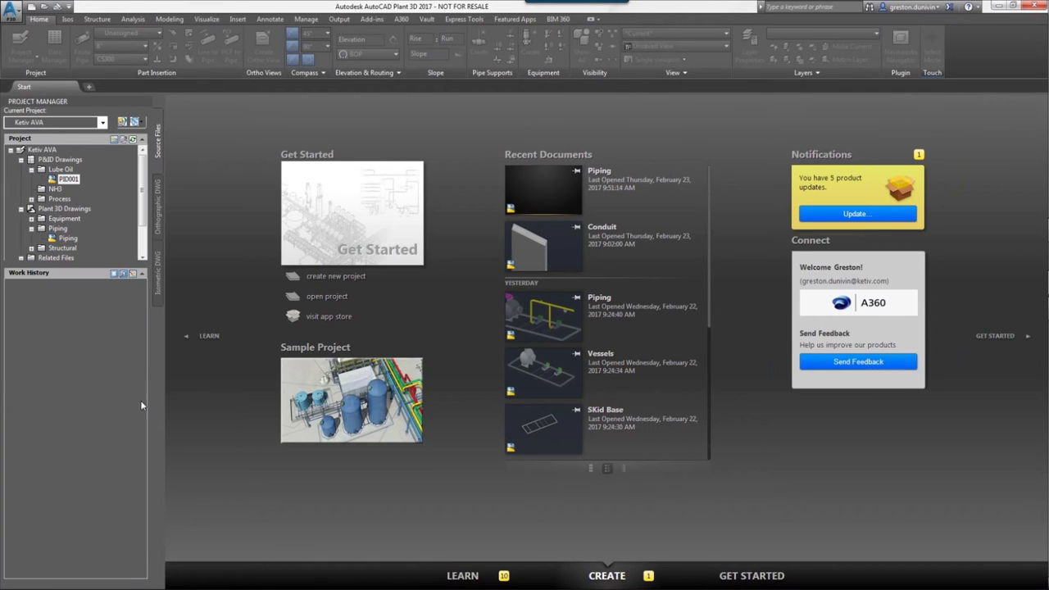
double_click(52, 179)
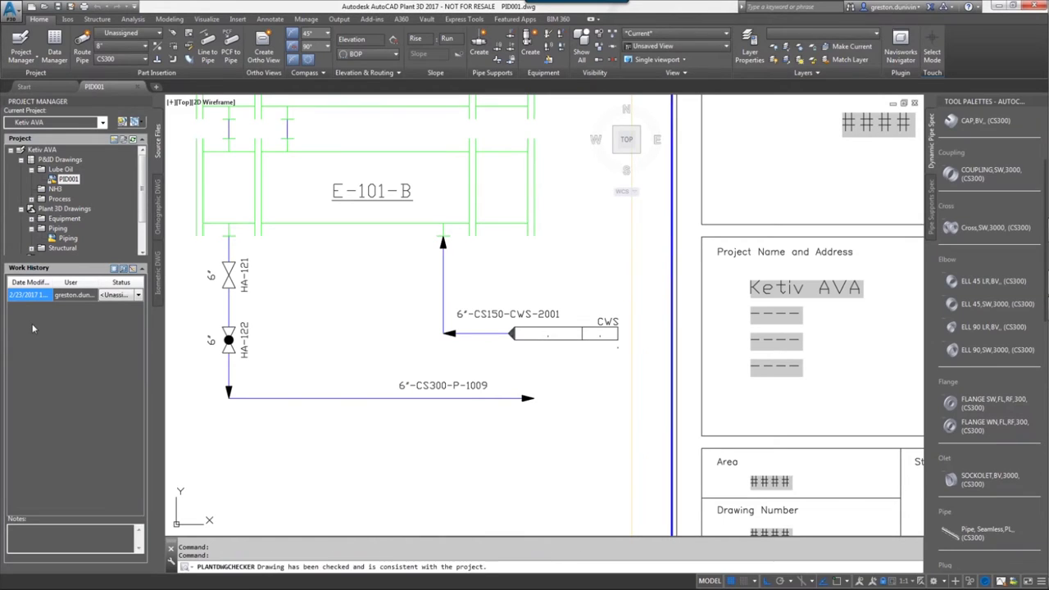
scroll(143, 203, "down", 2)
scroll(142, 200, "up", 2)
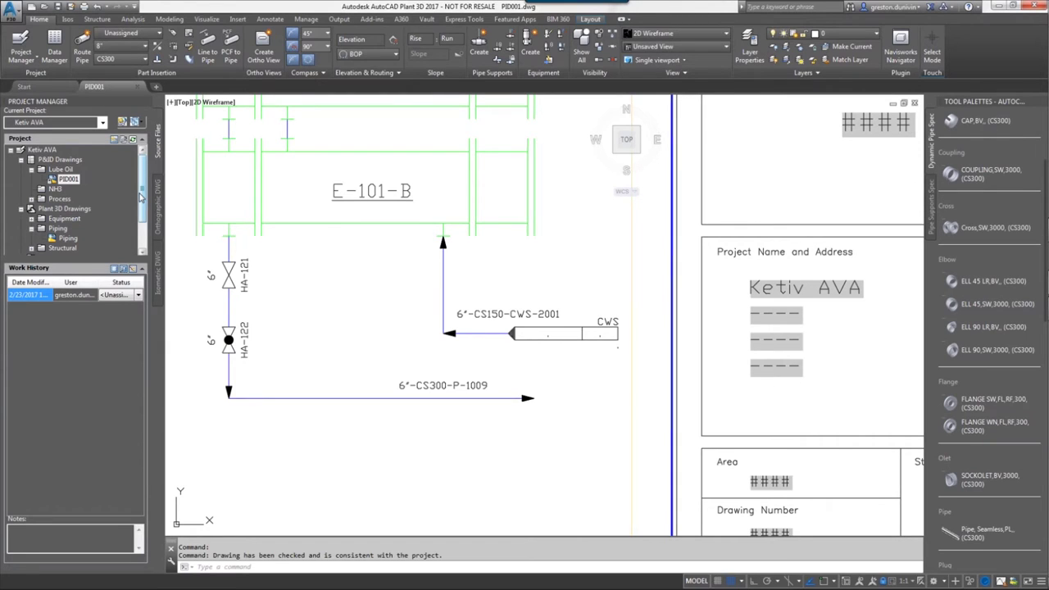
left_click(138, 295)
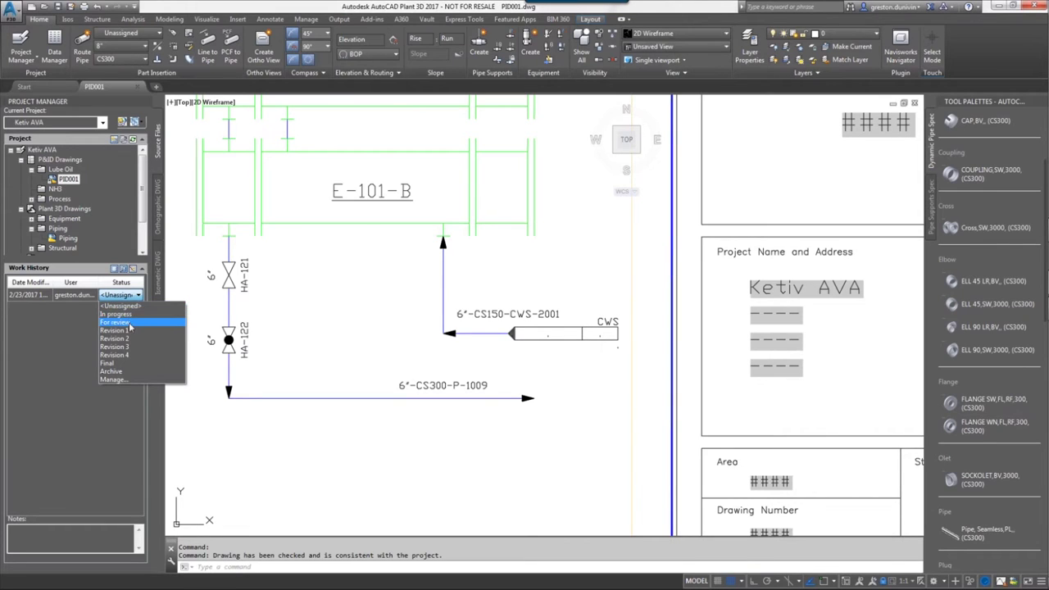
Create a 'Design Review' status in the Project Status Manager and assign Design Review 1 to PID001
left_click(117, 379)
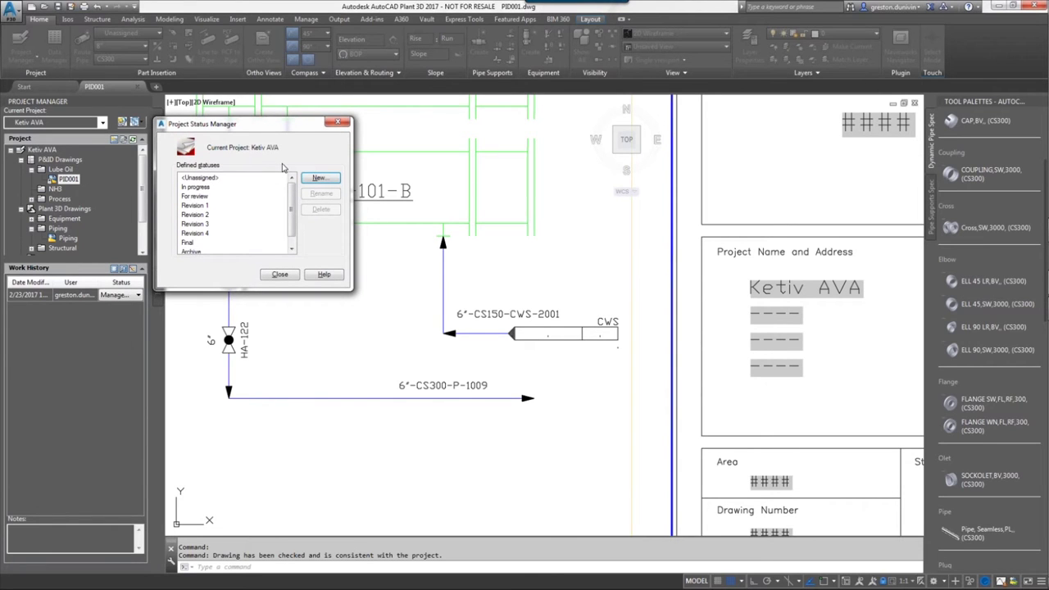
left_click(319, 178)
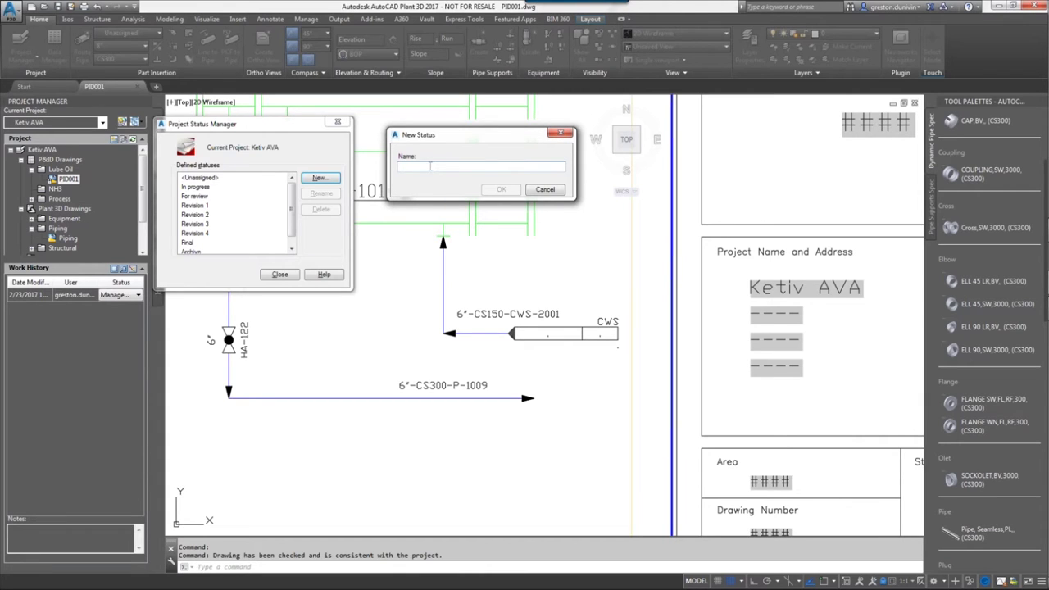
type("Design Review 1")
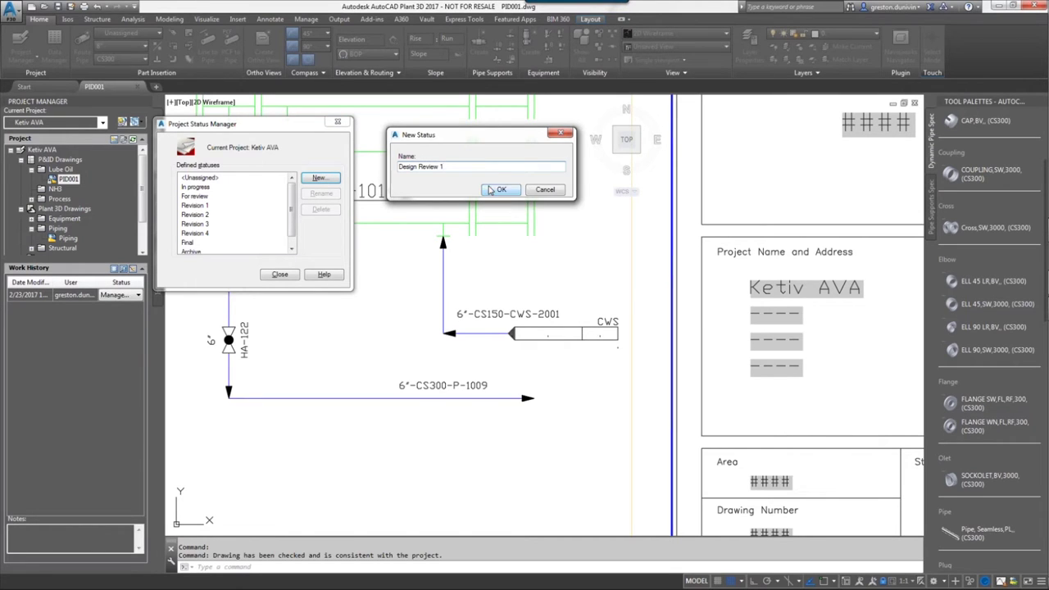
left_click(501, 190)
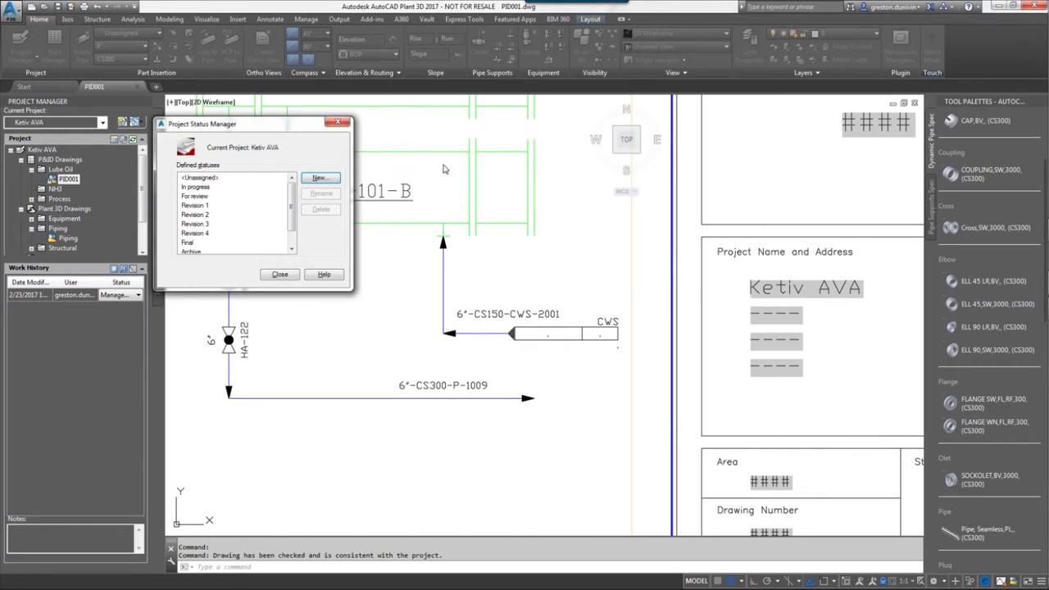
left_click(137, 297)
left_click(137, 296)
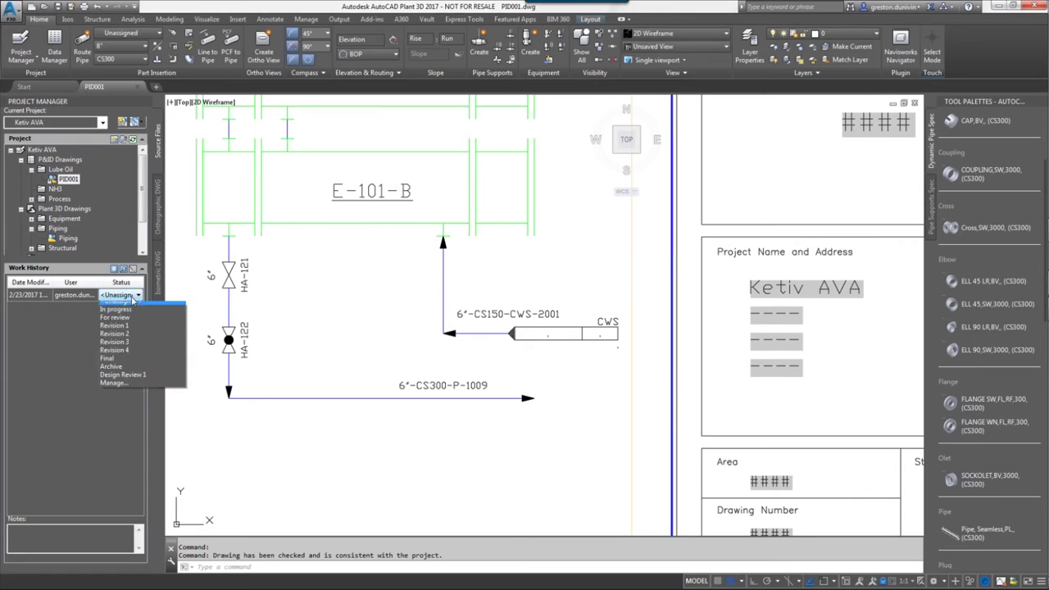
left_click(136, 380)
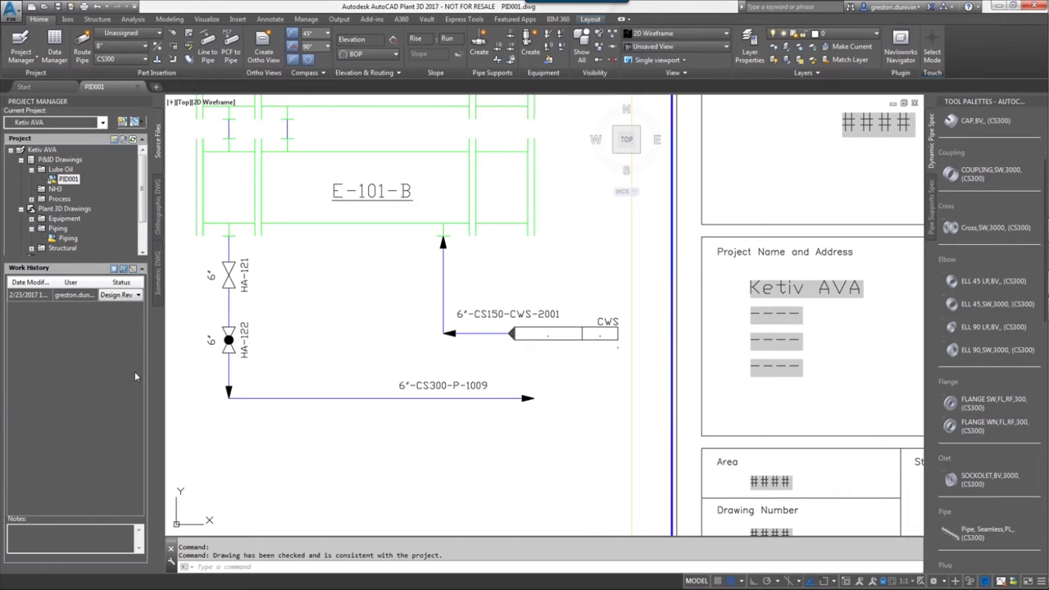
Select the Plant 3D Drawings folder in the project tree
left_click(49, 210)
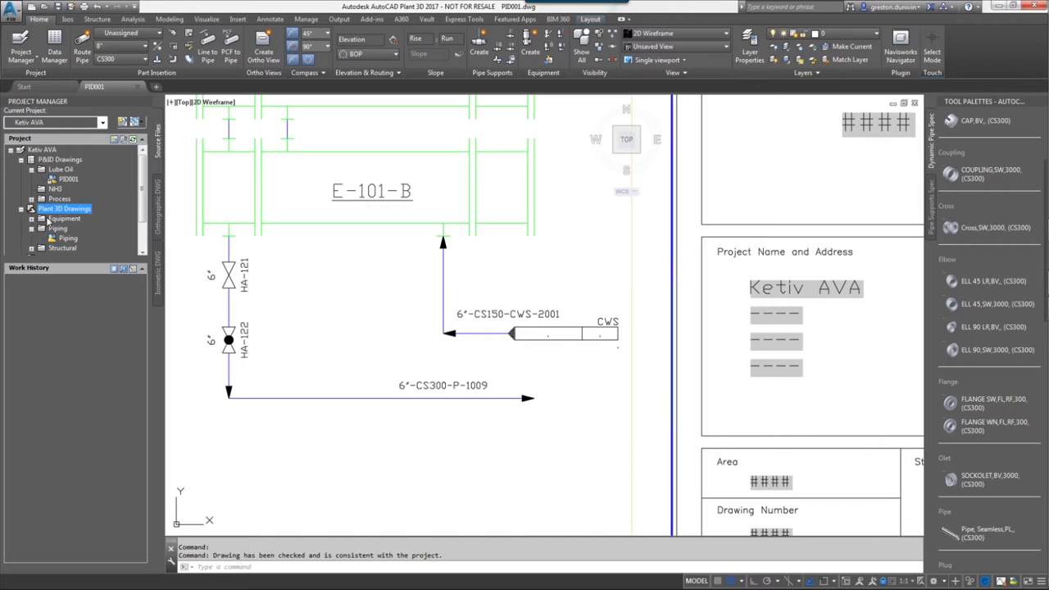
Scroll down the project tree and select the Cutsheets folder under Related Files
scroll(58, 228, "down", 1)
left_click(61, 229)
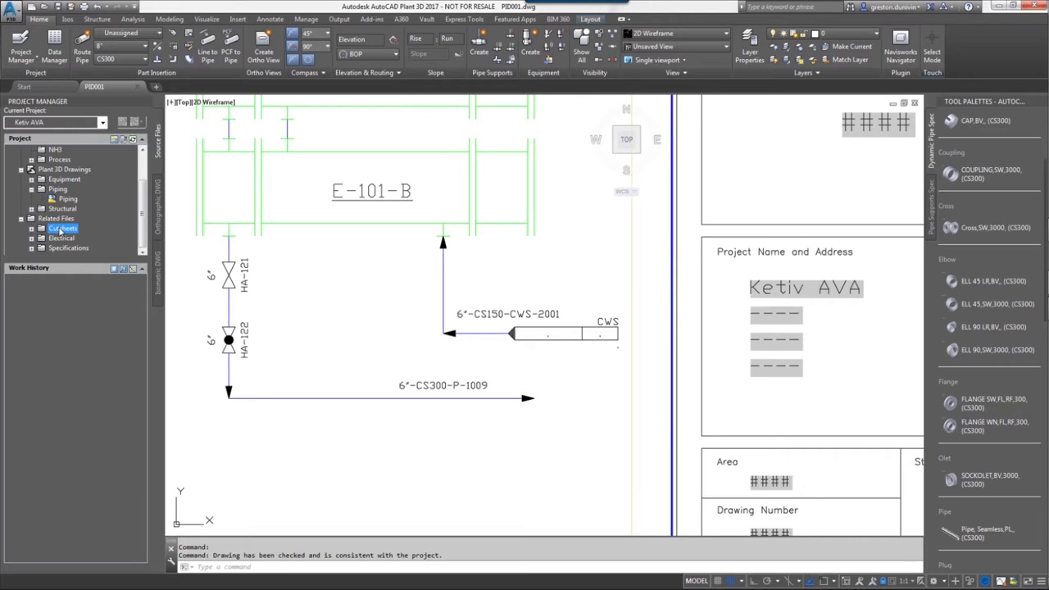
Expand the Cutsheets folder and select the Relief-valve.png cut sheet
left_click(32, 229)
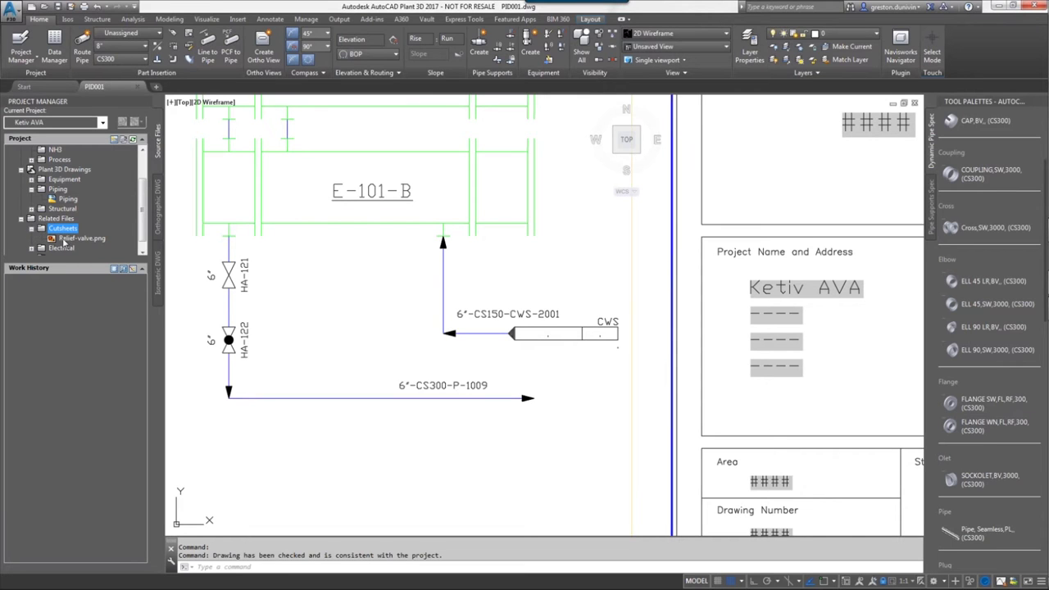
left_click(59, 239)
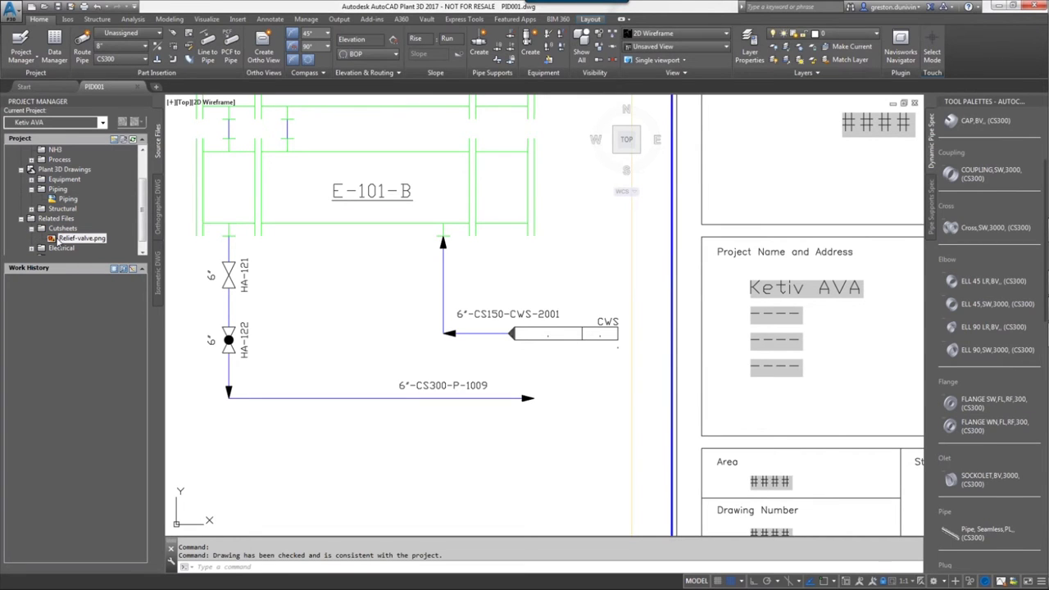
View Relief-valve.png in Photo Viewer, close it, then expand Electrical and select the Control Panel file
double_click(59, 239)
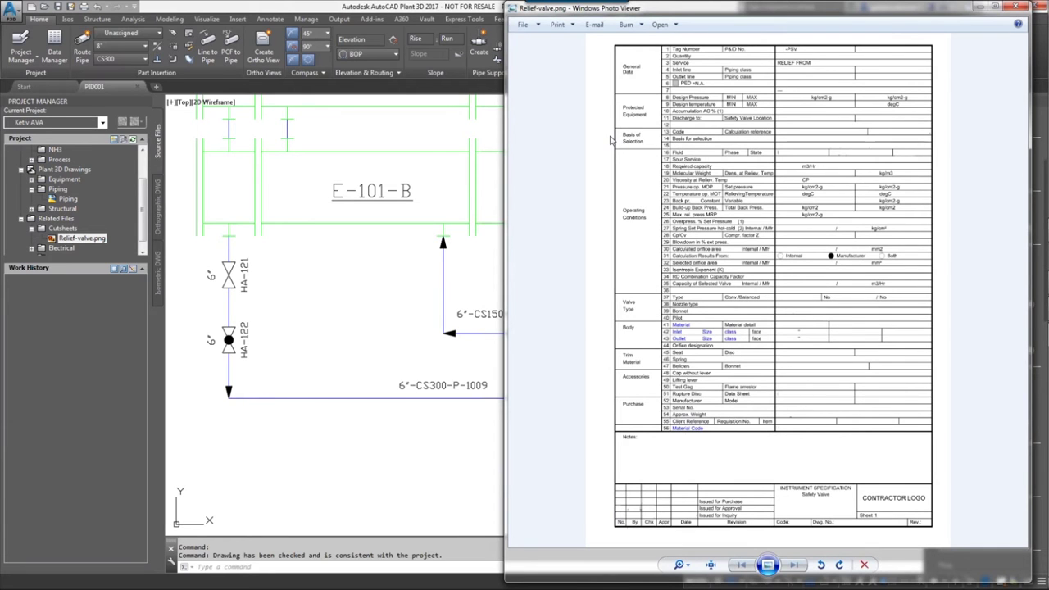
key("alt+F4")
scroll(74, 197, "down", 1)
left_click(31, 239)
left_click(59, 251)
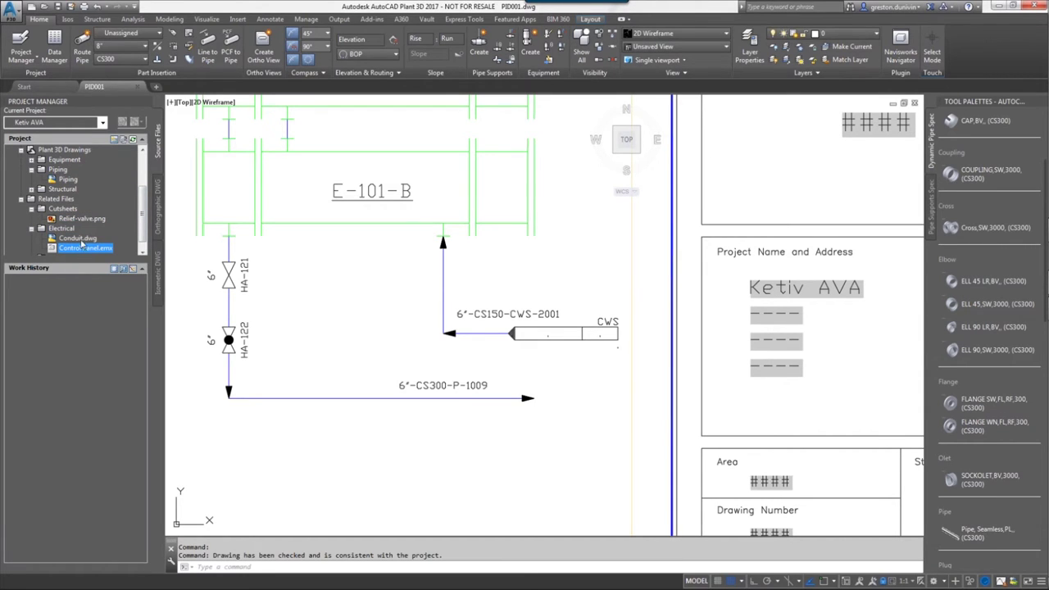
Select Conduit.dwg, then display the context menus of the Electrical and Related Files folders
left_click(74, 238)
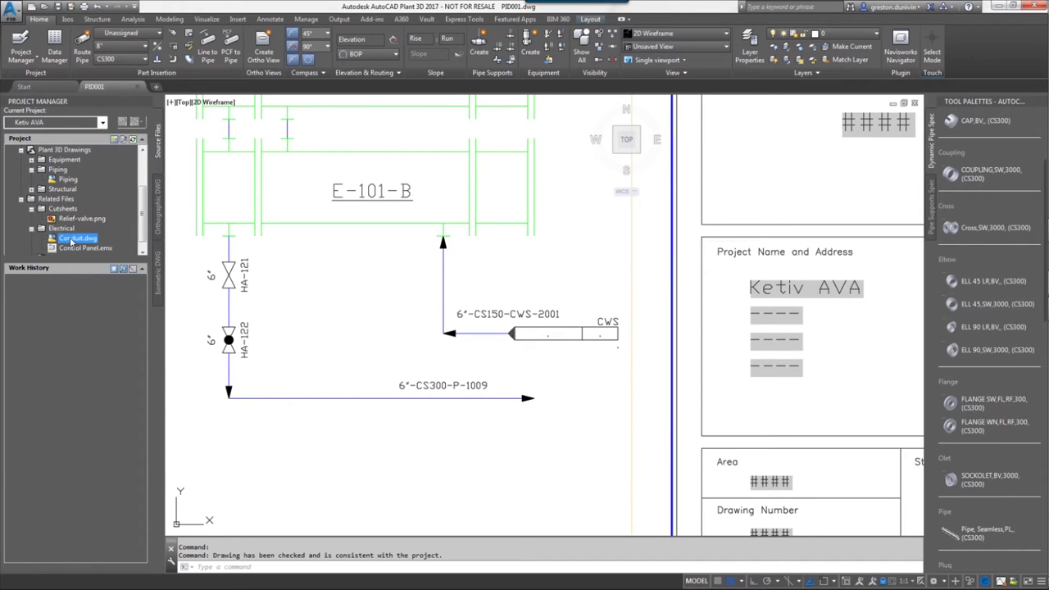
right_click(59, 230)
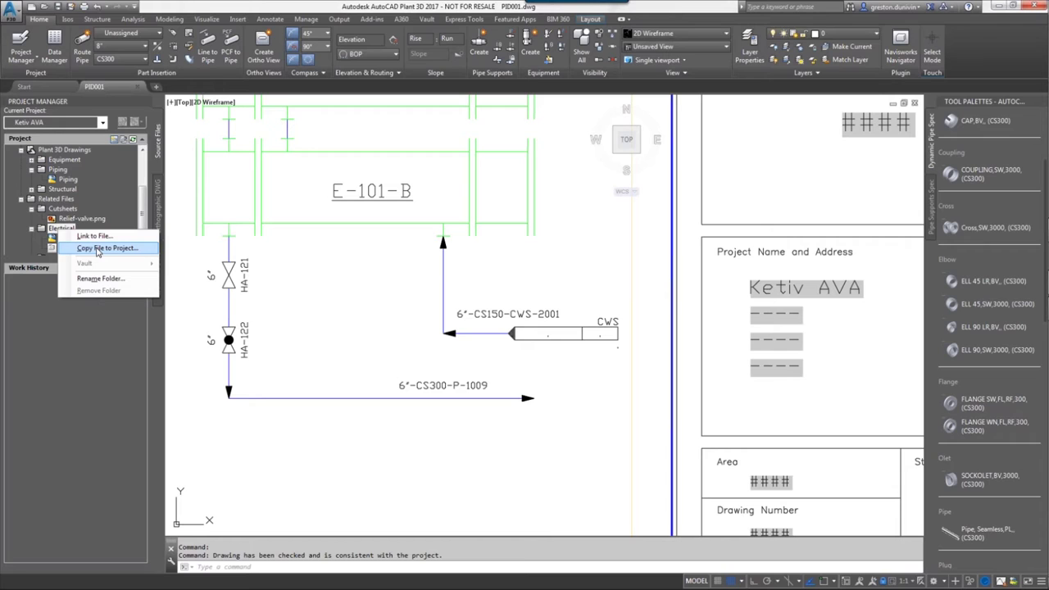
left_click(144, 197)
right_click(49, 225)
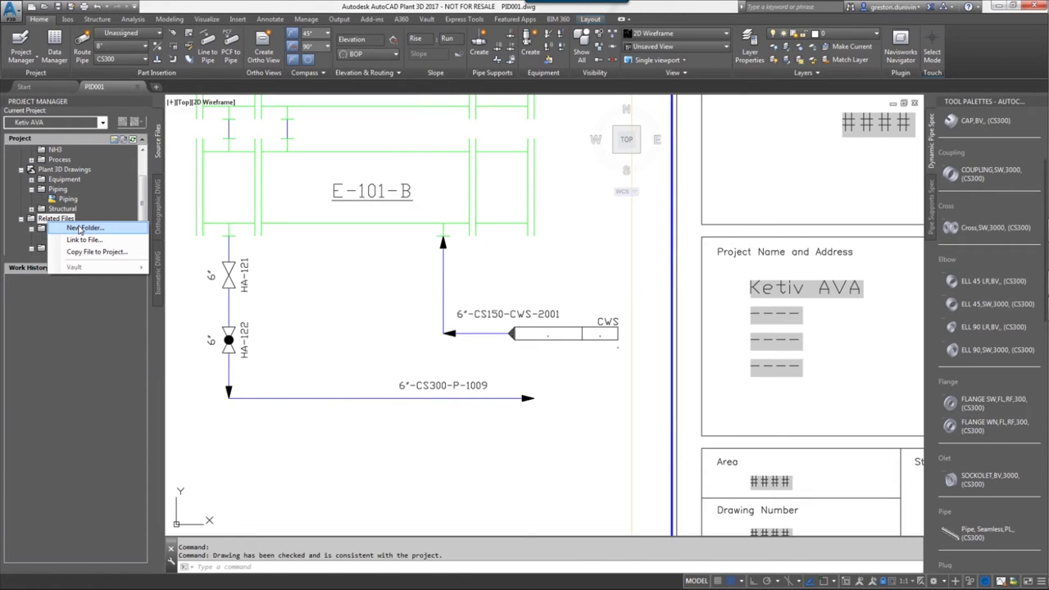
Add a folder named PRV under Equipment in Plant 3D Drawings and select it
left_click(68, 199)
scroll(57, 189, "up", 2)
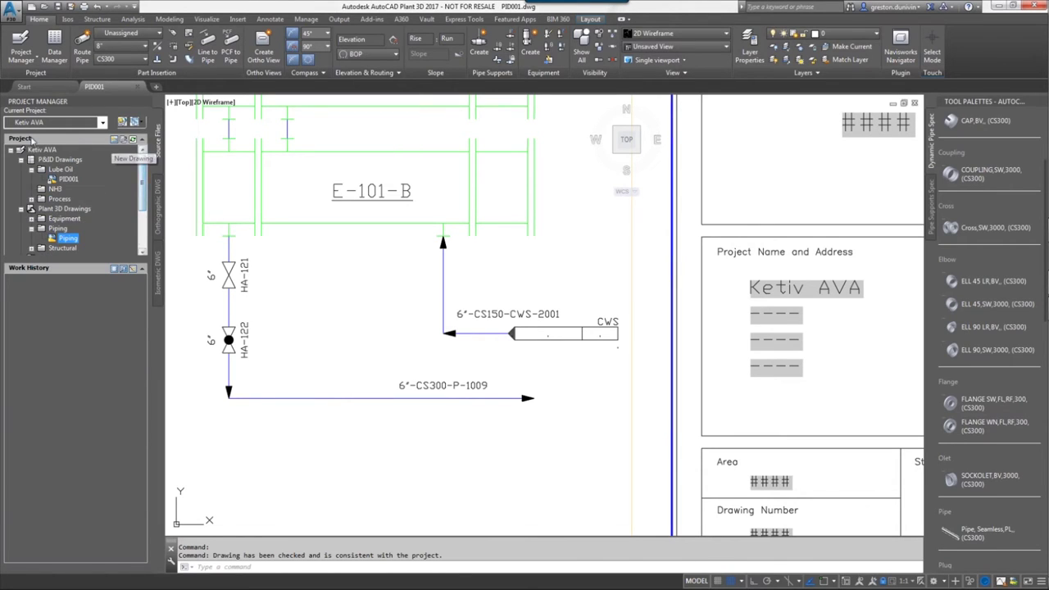
right_click(62, 219)
left_click(95, 248)
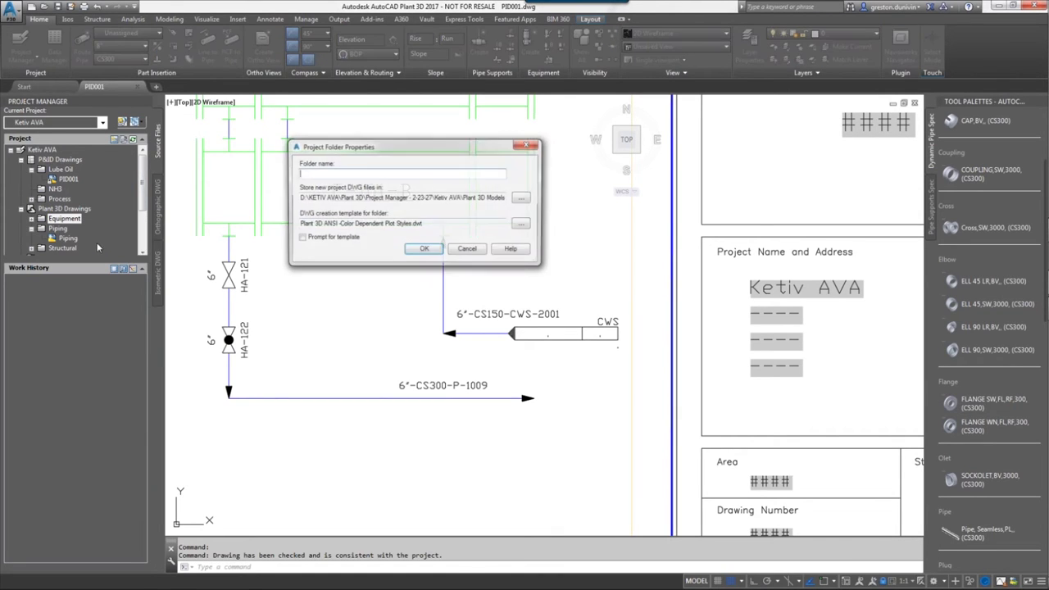
type("PRV")
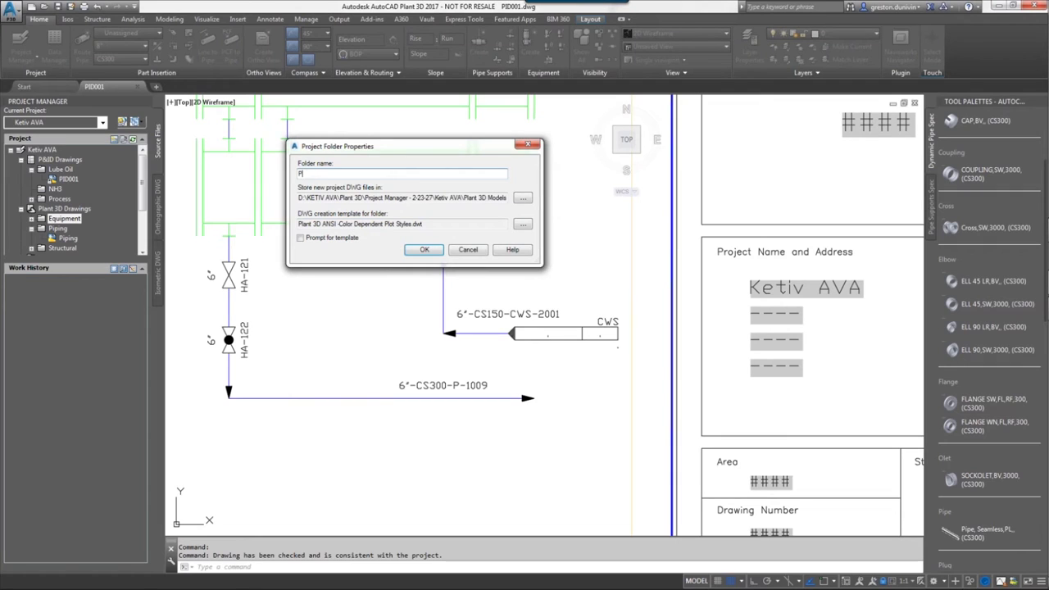
left_click(423, 249)
left_click(54, 230)
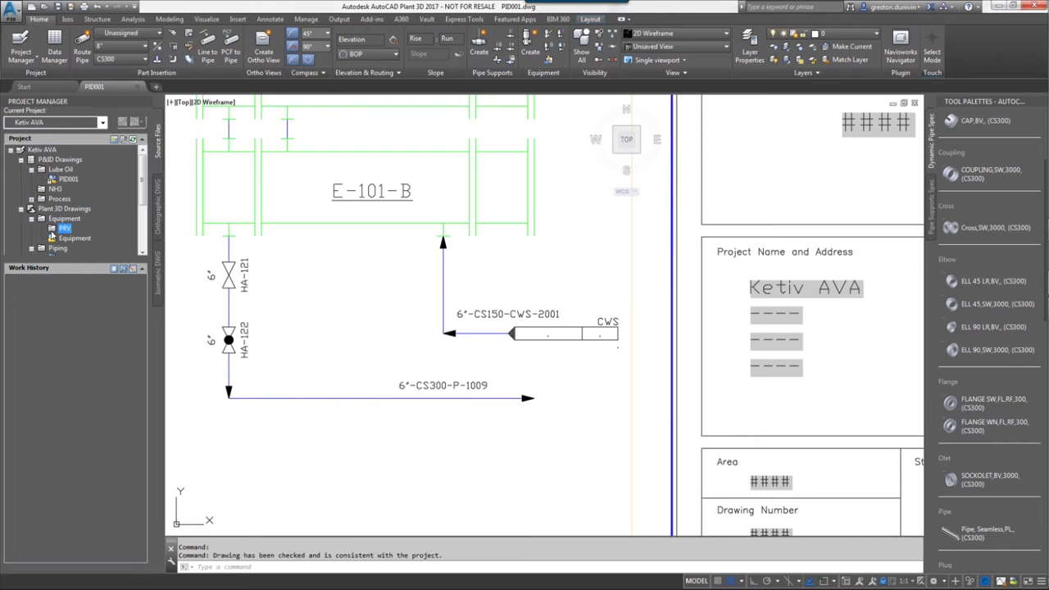
left_click_drag(142, 174, 141, 223)
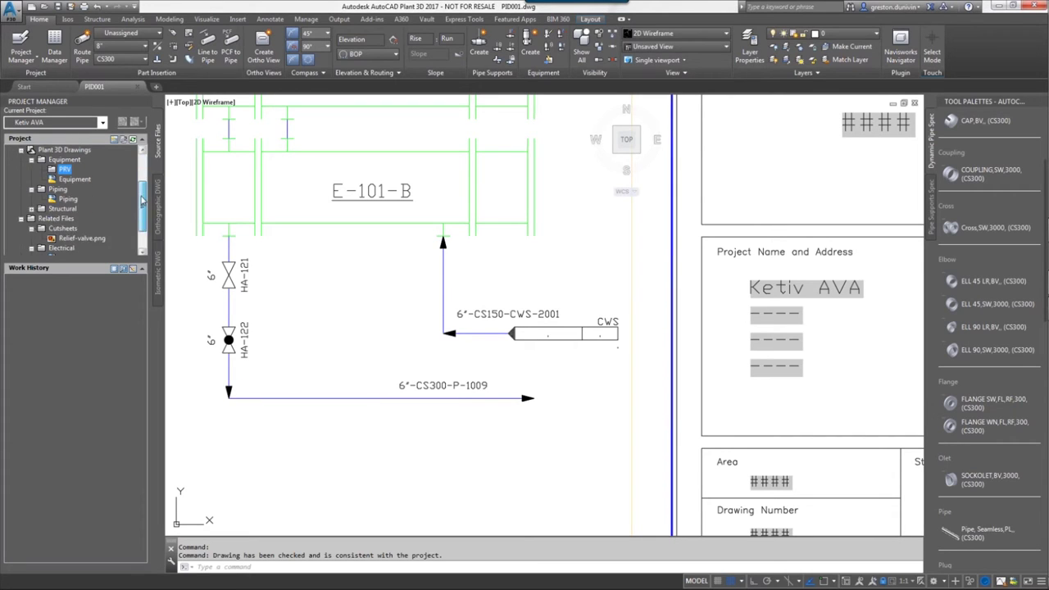
Collapse the Electrical folder and expand Cutsheets to reveal Relief-valve.png
right_click(66, 200)
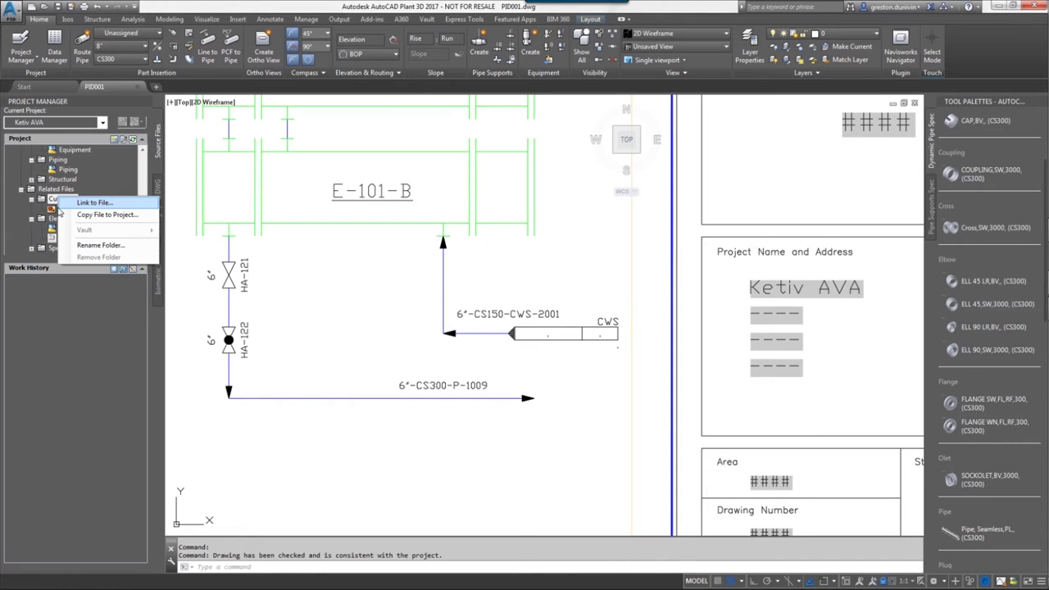
left_click(31, 199)
left_click(32, 219)
left_click(32, 238)
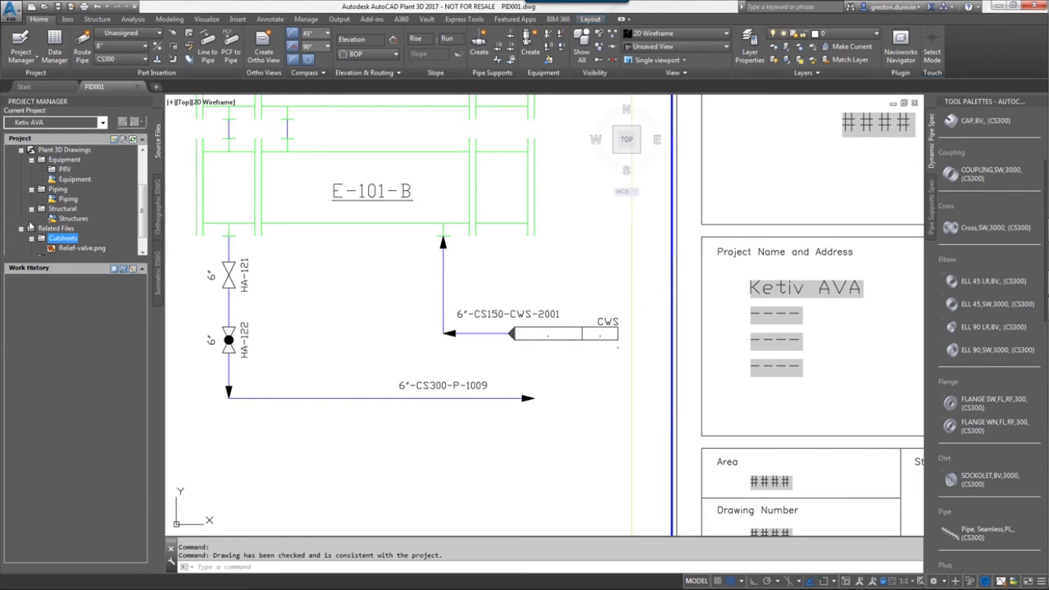
left_click(158, 209)
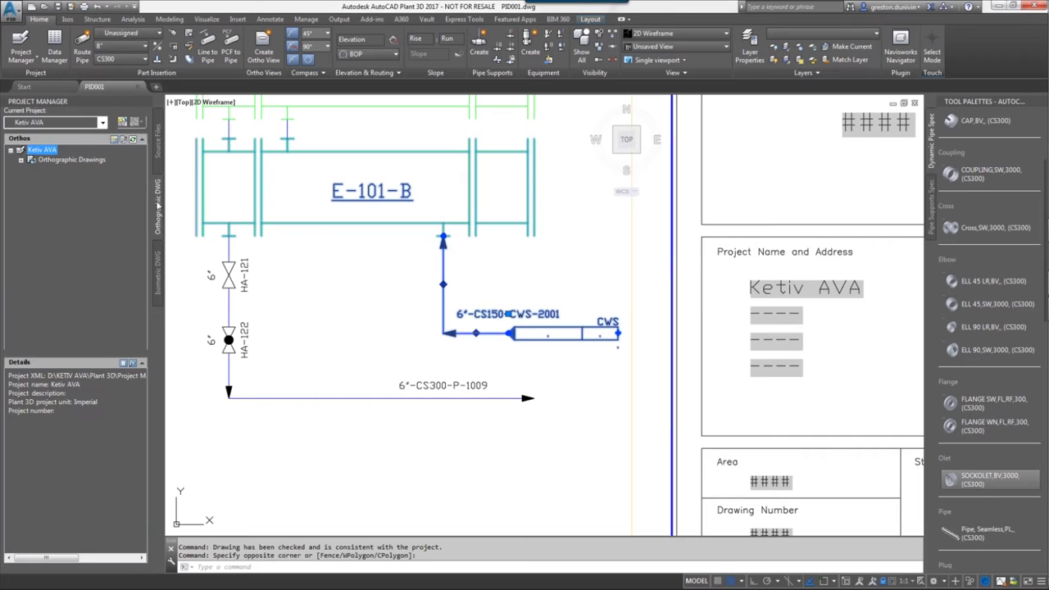
Create a General Arrangement folder under Orthographic Drawings
left_click(30, 161)
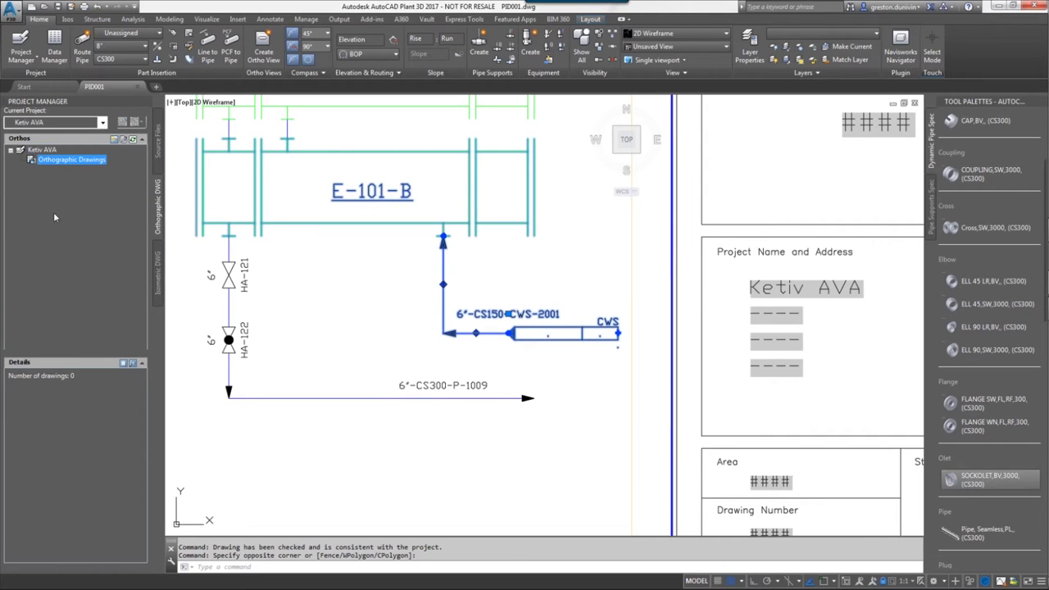
right_click(38, 166)
left_click(61, 182)
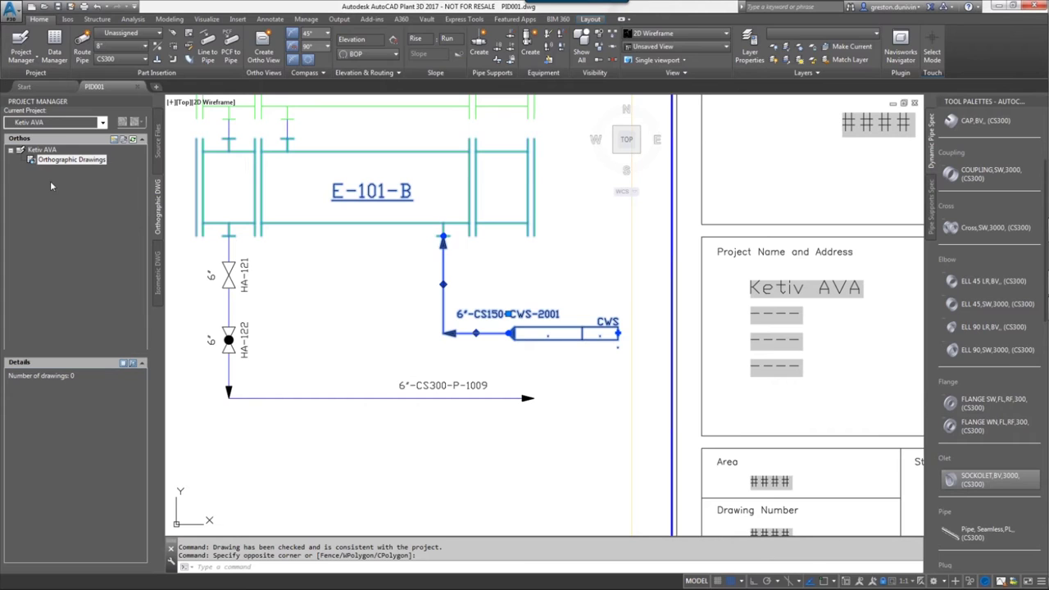
left_click_drag(332, 146, 132, 156)
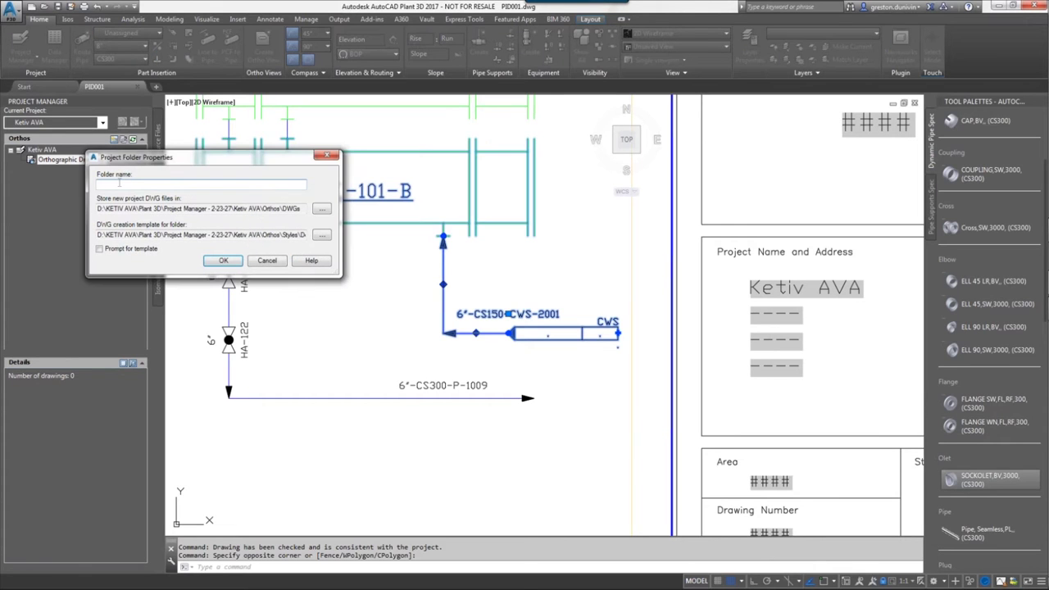
type("General Arrangement")
left_click(219, 260)
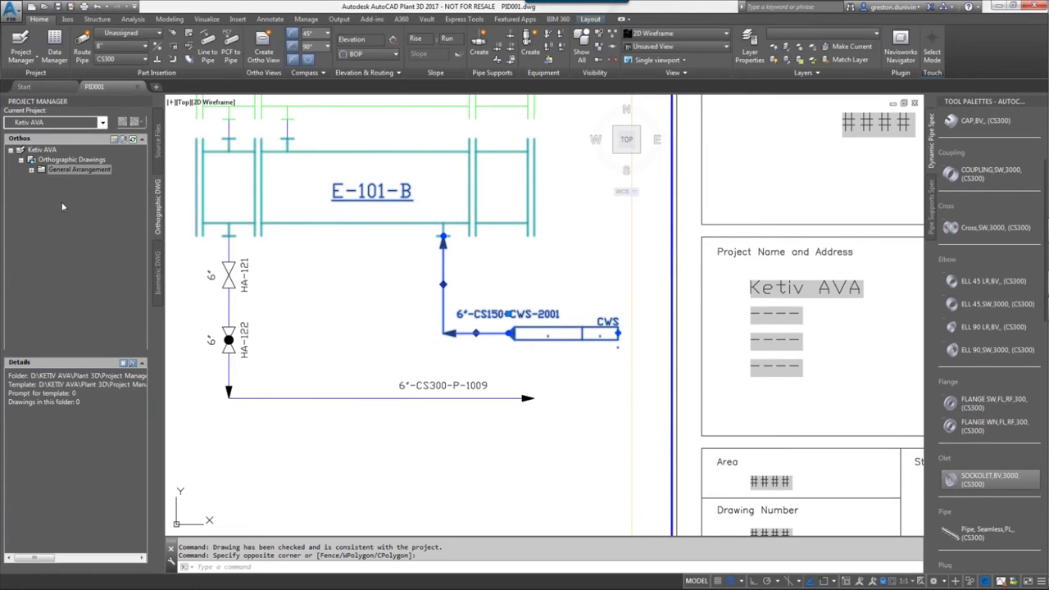
Add Section View and General Plan subfolders inside General Arrangement
left_click(41, 171)
right_click(41, 171)
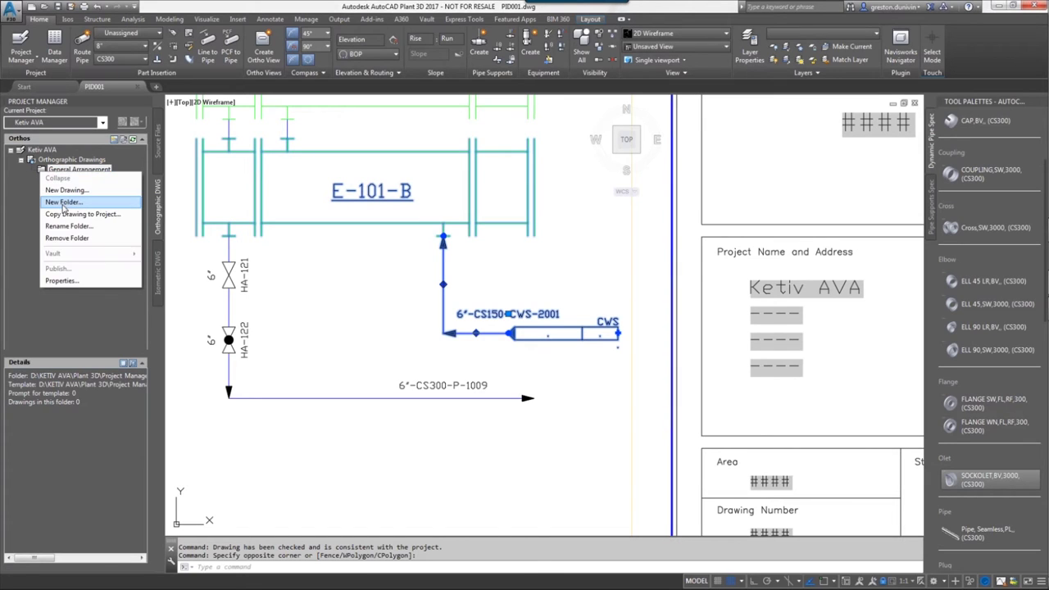
left_click(63, 202)
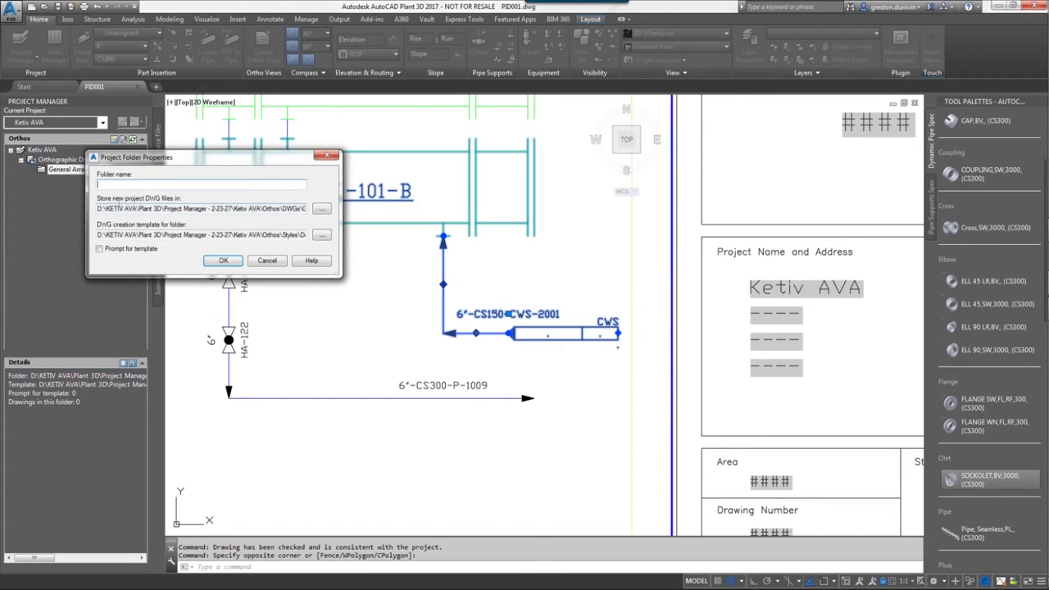
type("Section View")
left_click(223, 260)
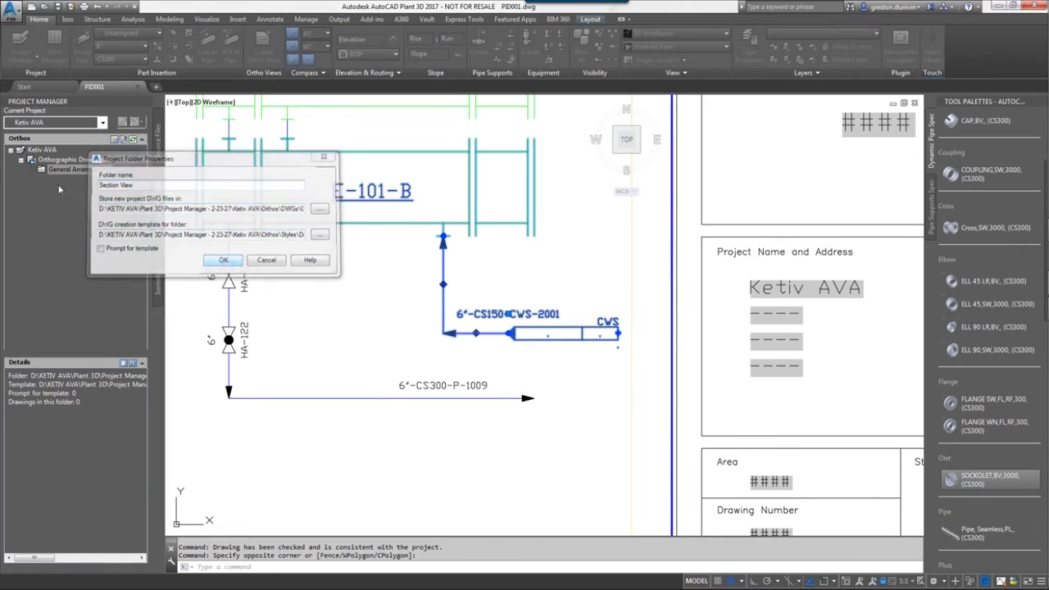
right_click(61, 169)
left_click(82, 201)
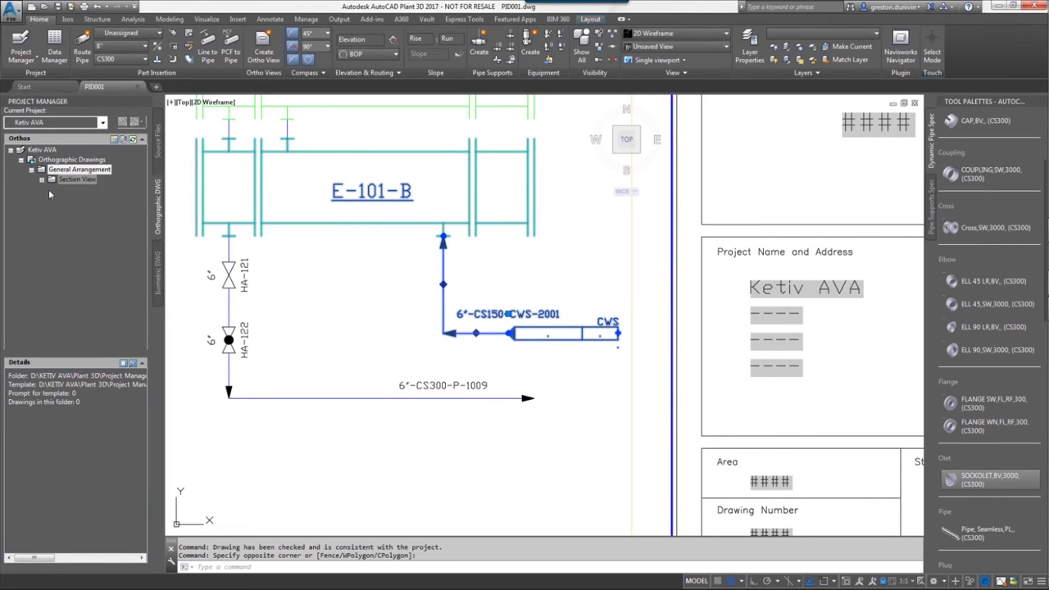
type("General Plan")
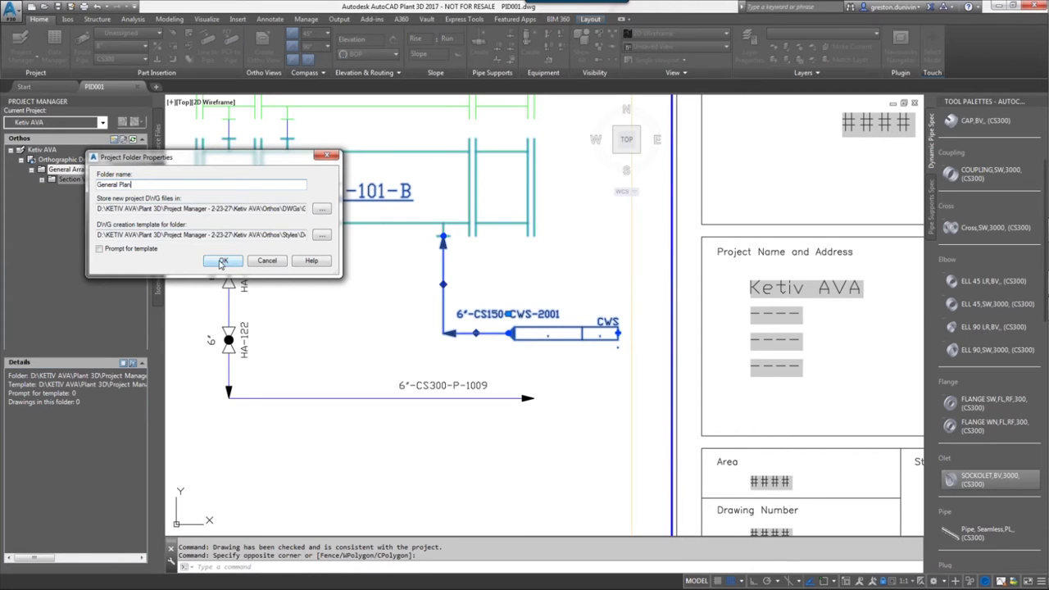
left_click(223, 260)
Review the General Plan folder's drawing options, then open the Piping.dwg model
right_click(82, 182)
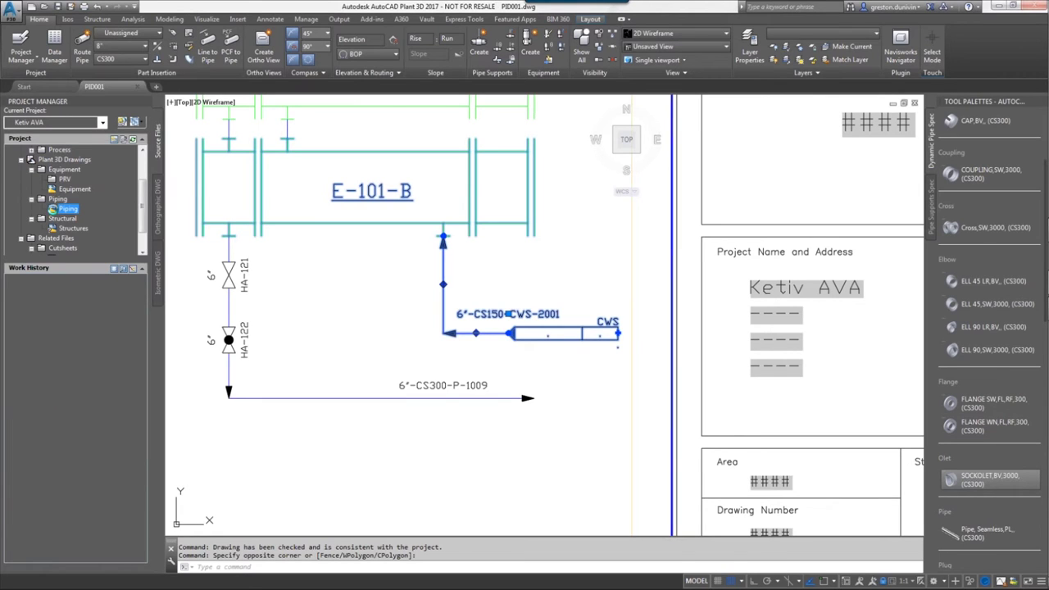
double_click(68, 209)
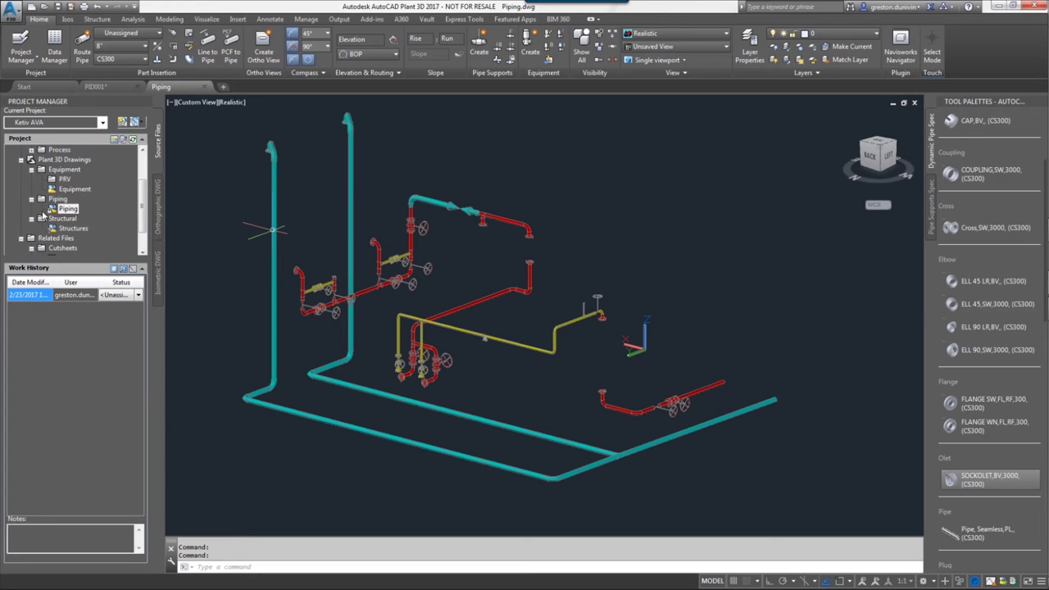
Start an xref attachment and browse the practice files to Plant 3D Models\Equipment\Equipment.dwg
left_click(507, 145)
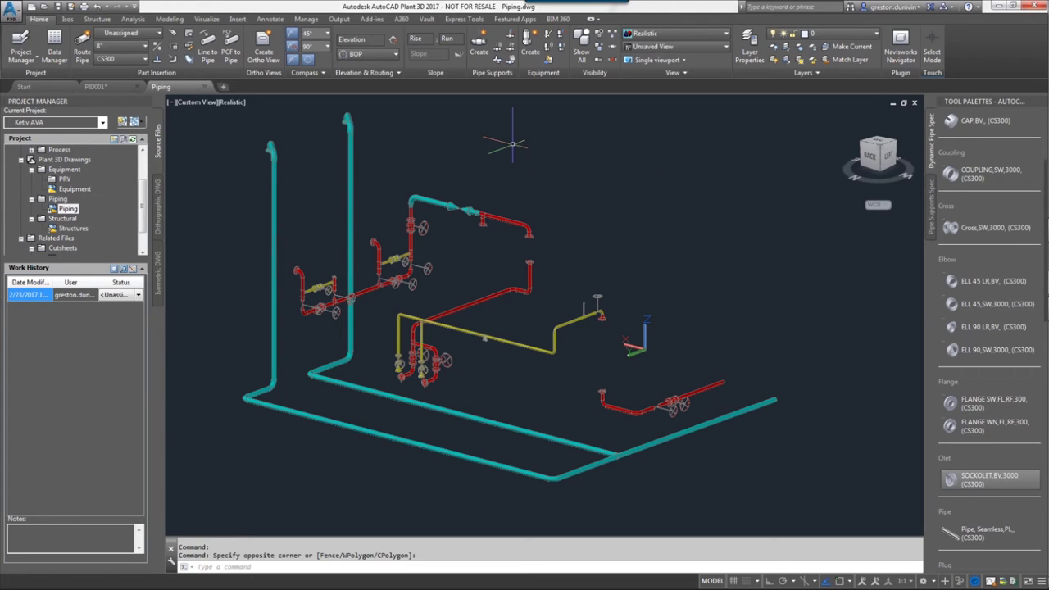
type("xref")
key("Return")
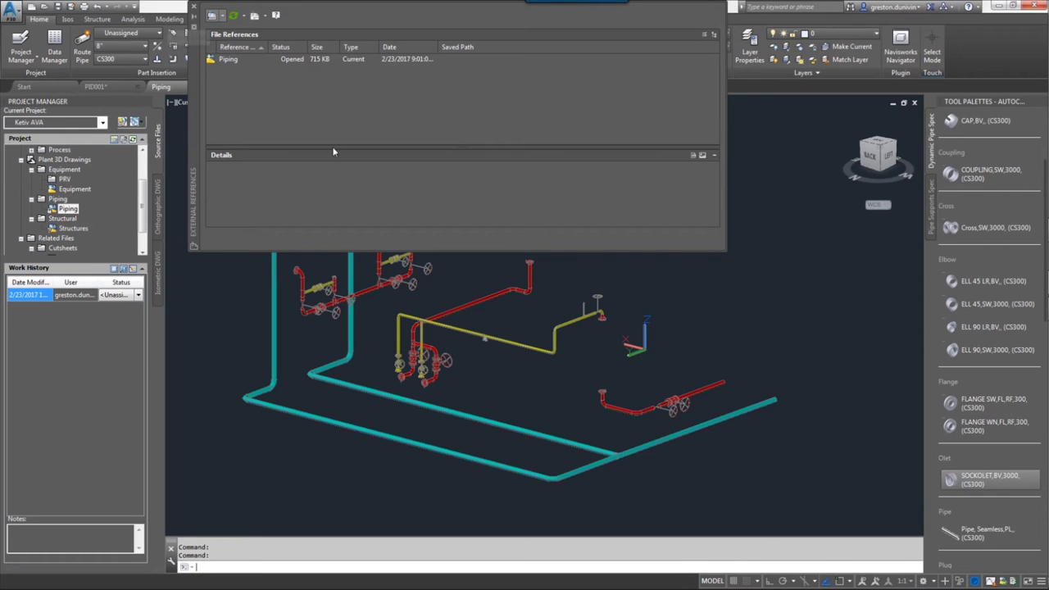
left_click(213, 15)
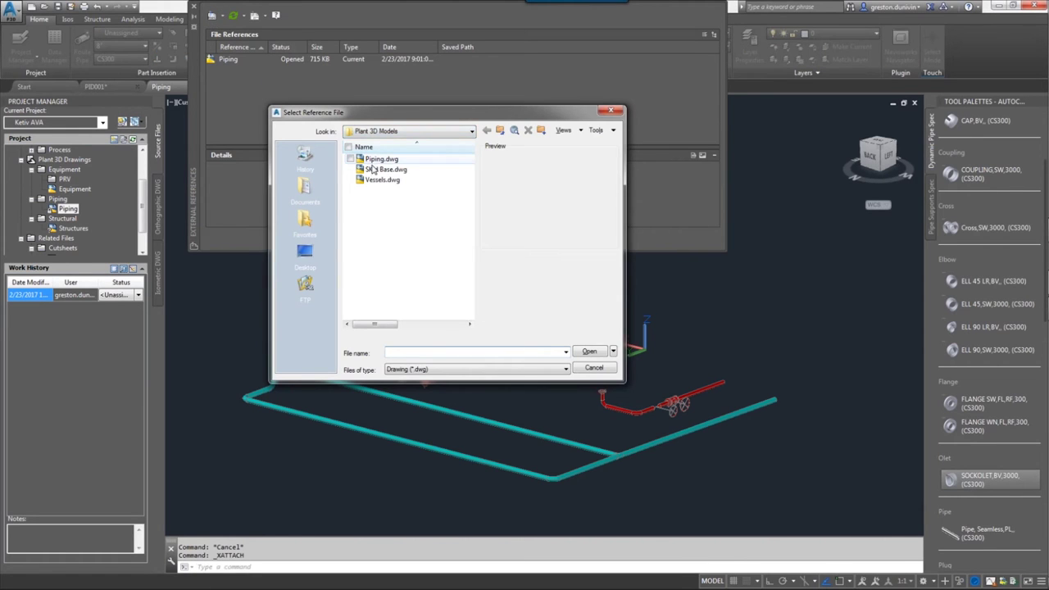
left_click(392, 131)
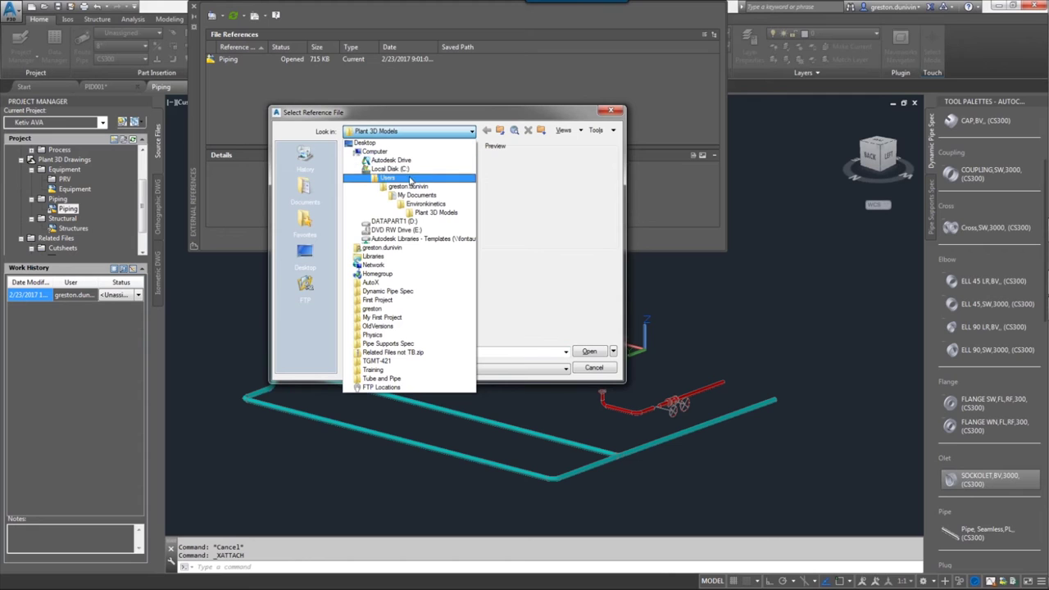
left_click(392, 222)
double_click(369, 175)
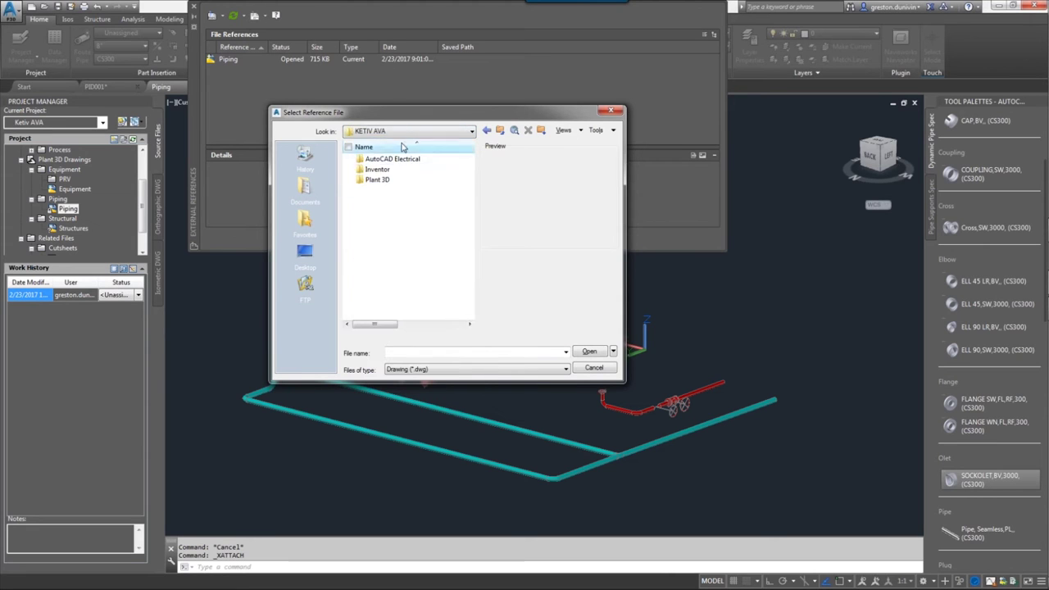
left_click(410, 131)
left_click(392, 196)
double_click(389, 224)
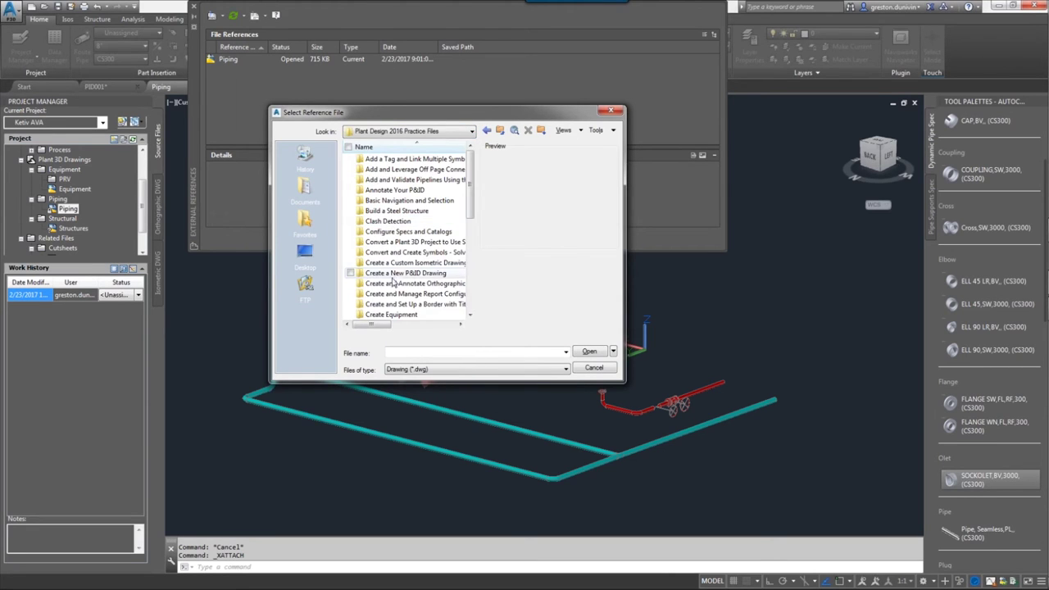
double_click(392, 273)
double_click(385, 211)
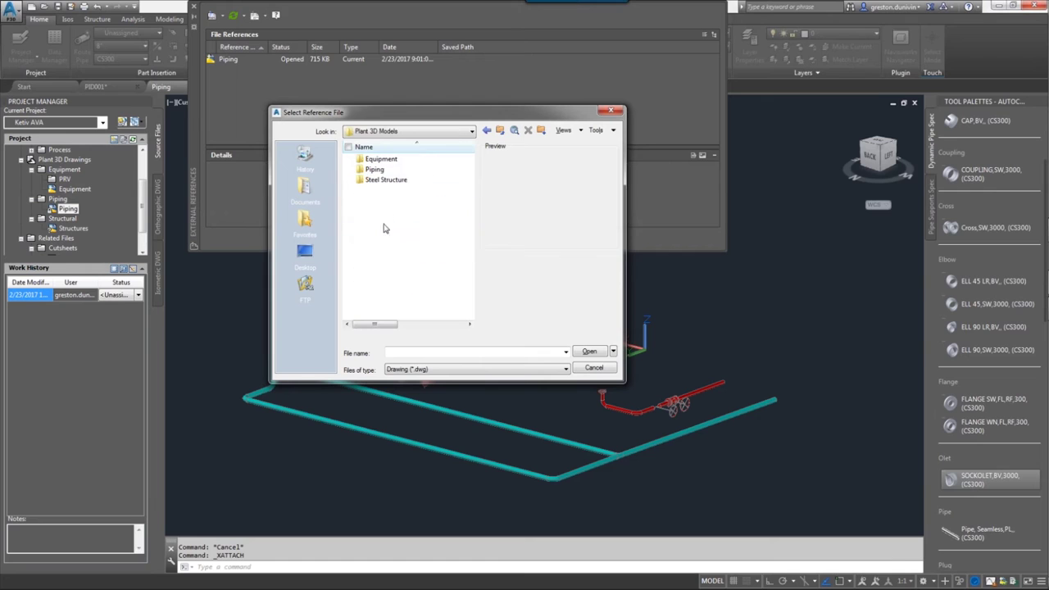
double_click(381, 158)
left_click(385, 158)
Attach Equipment.dwg as an overlay, select the reference, and close External References
left_click(589, 351)
left_click(563, 405)
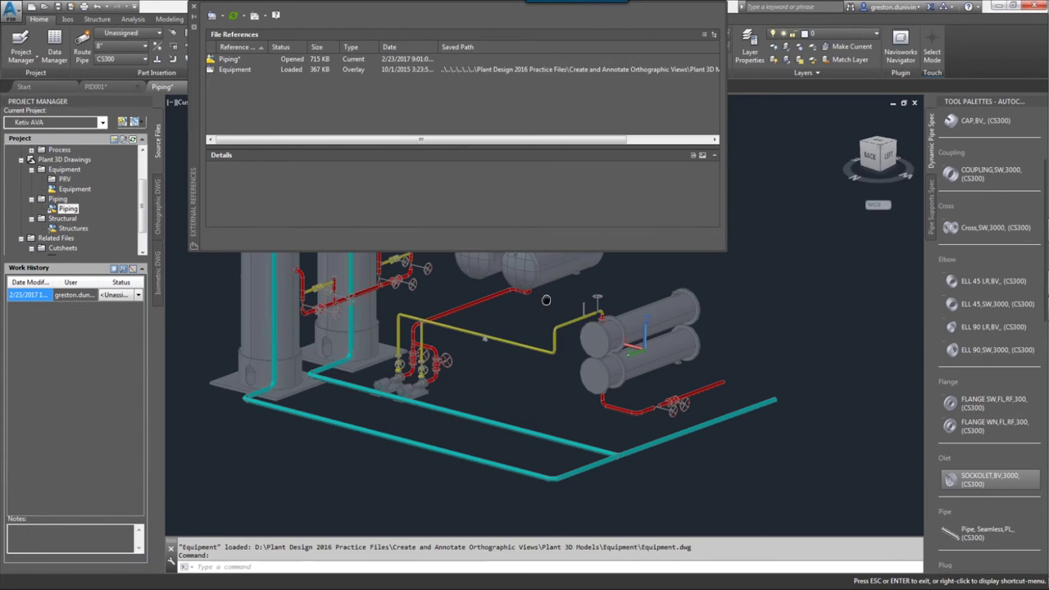
scroll(546, 300, "down", 3)
key("Escape")
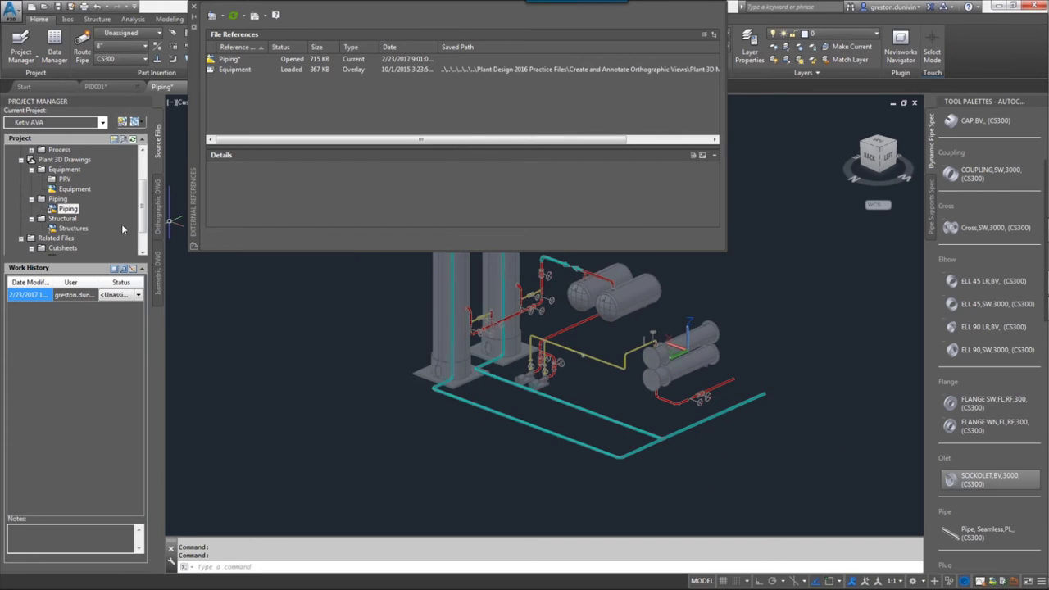
left_click(75, 189)
middle_click_drag(518, 291, 584, 346, "shift")
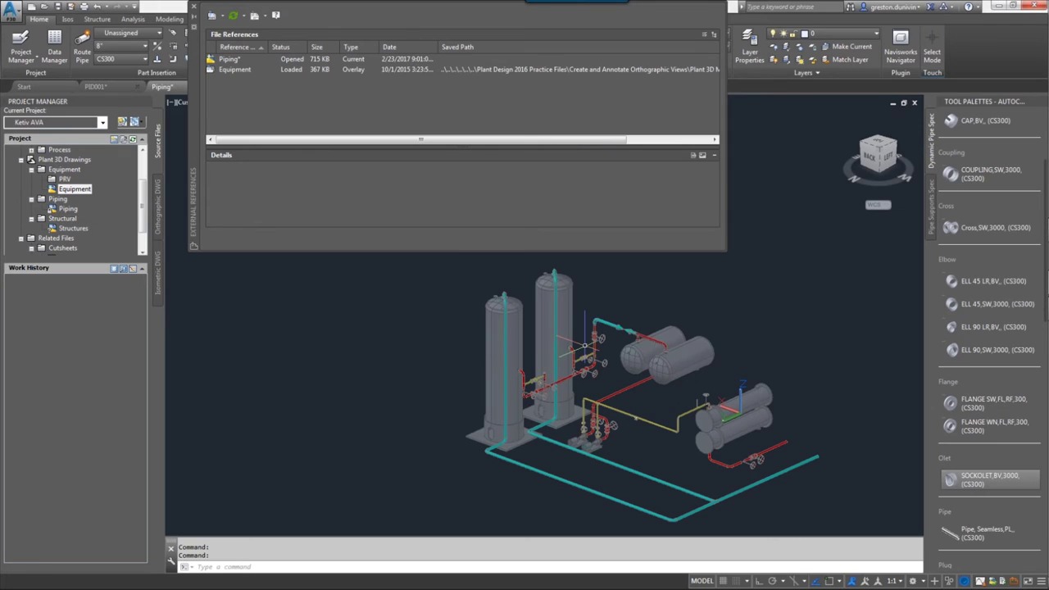
left_click(559, 309)
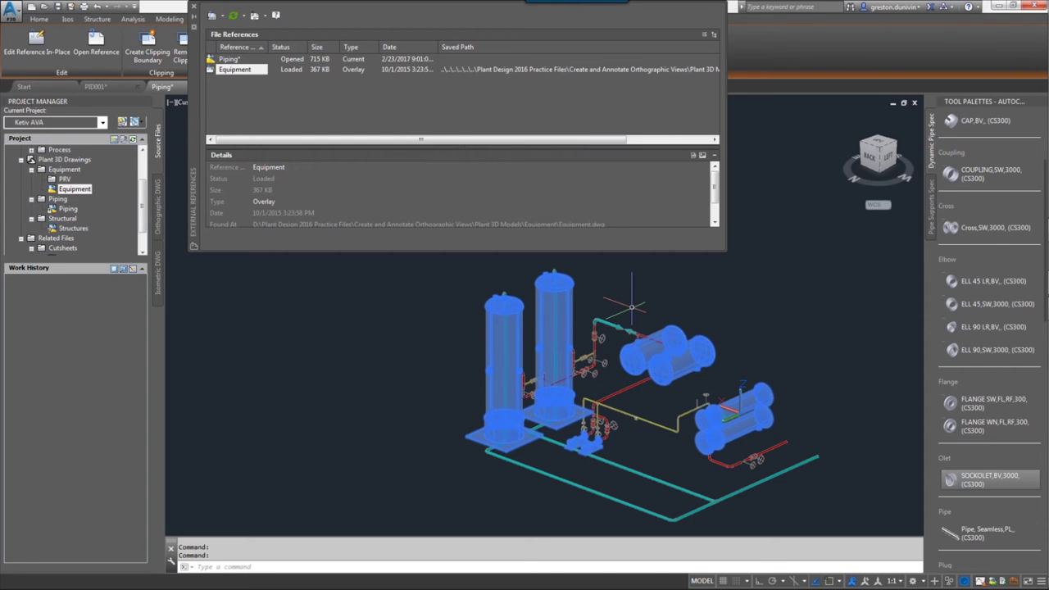
left_click(64, 169)
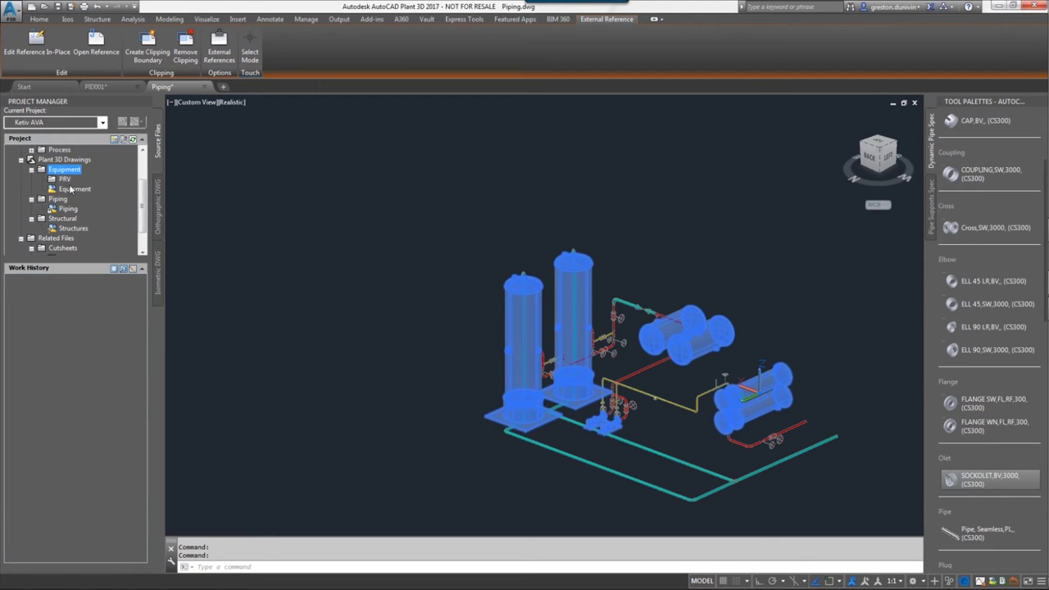
left_click(379, 263)
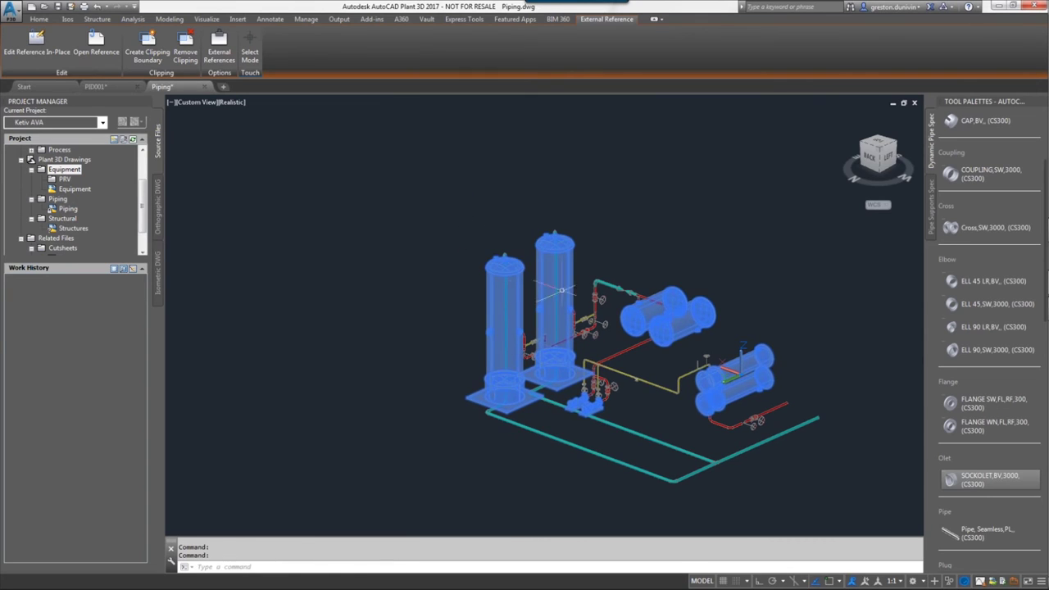
Deselect the Equipment xref and confirm a referenced vessel's tooltip reports tagged Equipment
key("Escape")
key("Escape")
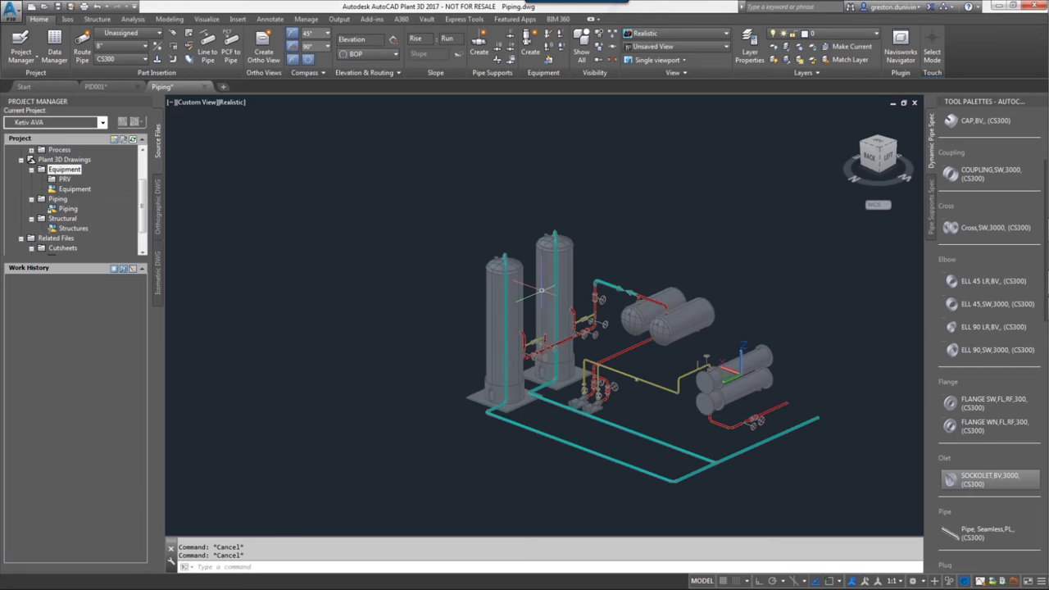
left_click(736, 347)
mouse_move(510, 259)
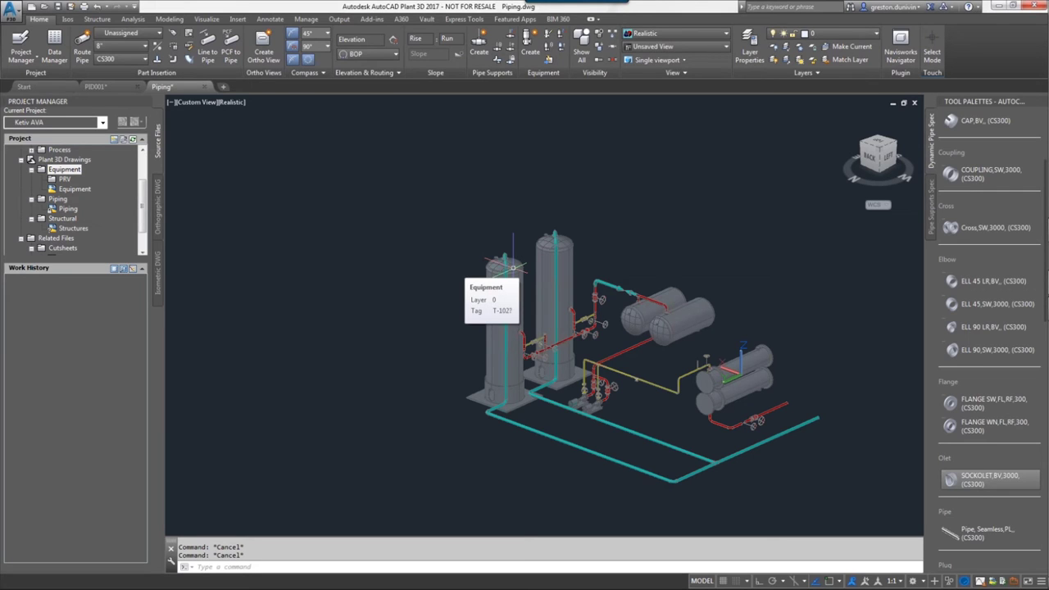
left_click(82, 160)
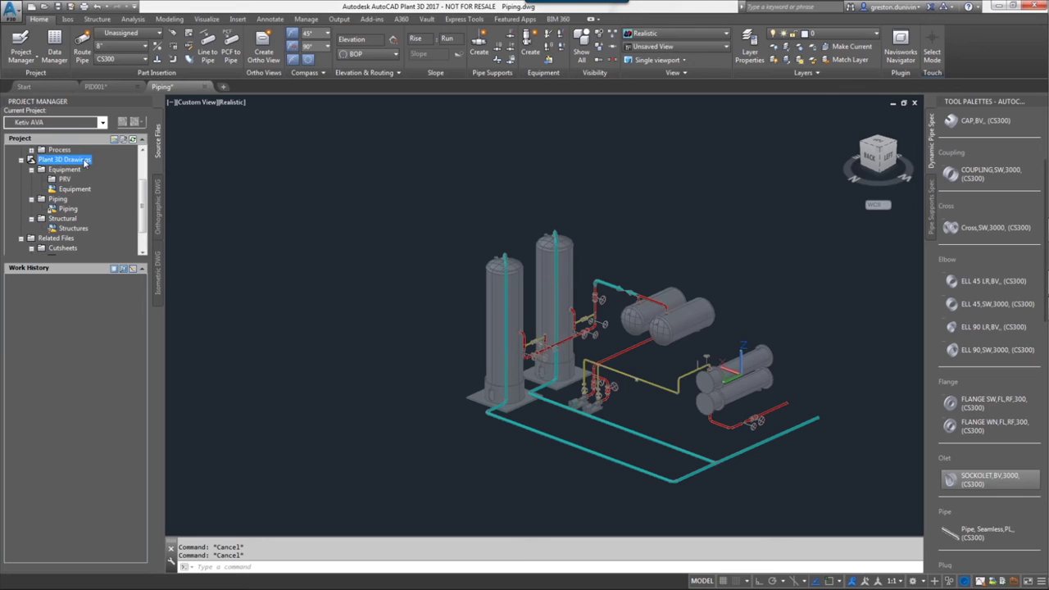
scroll(82, 172, "up", 2)
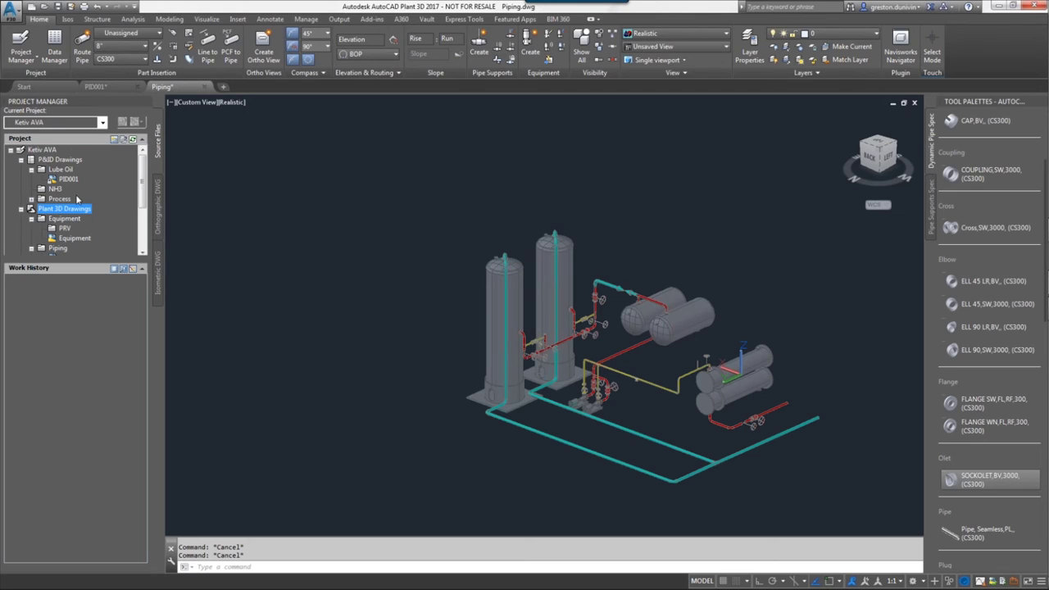
Validate the Plant 3D Drawings folder and open the P&ID Validation Settings
right_click(50, 208)
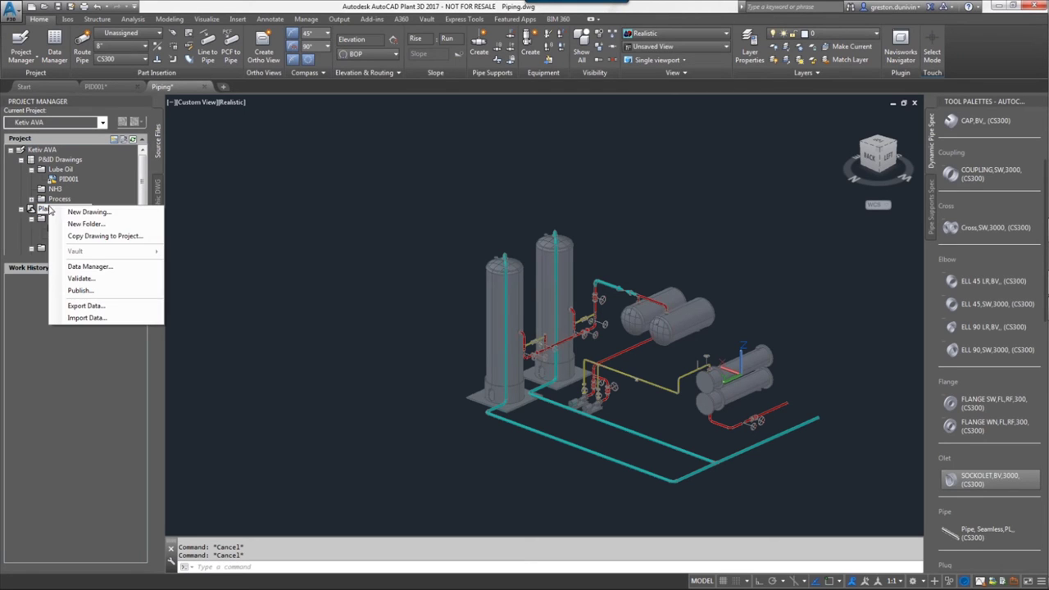
left_click(82, 279)
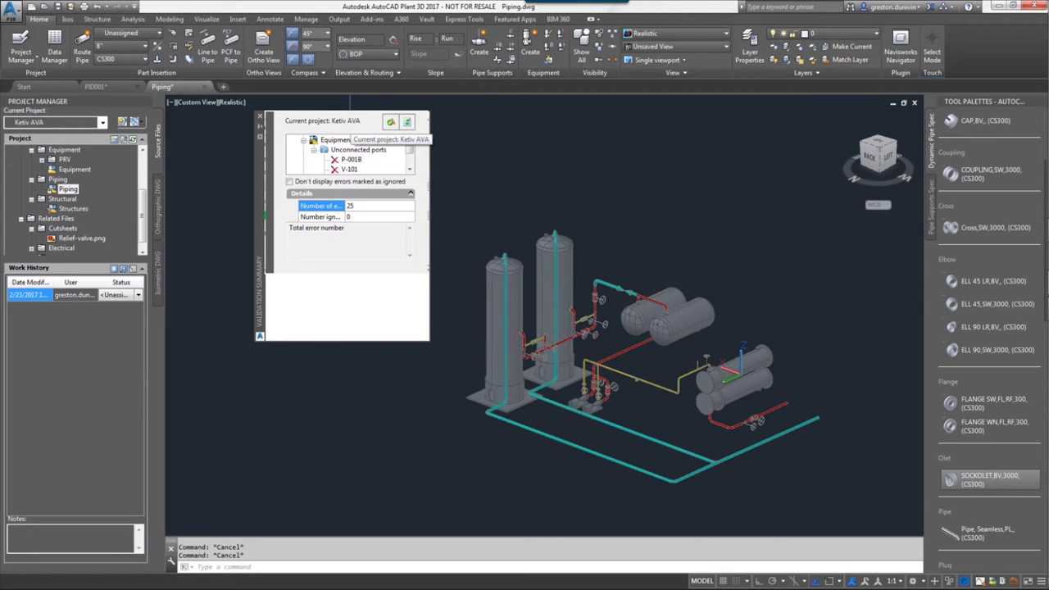
left_click(391, 122)
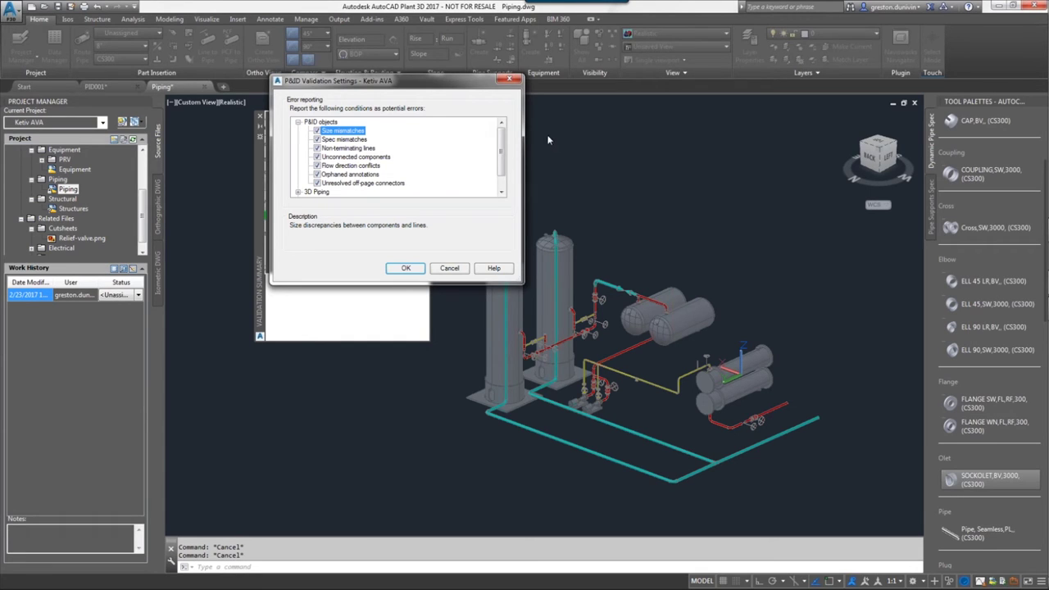
Scroll the Error reporting tree and expand the 3D Model to P&ID checks
scroll(502, 143, "down", 1)
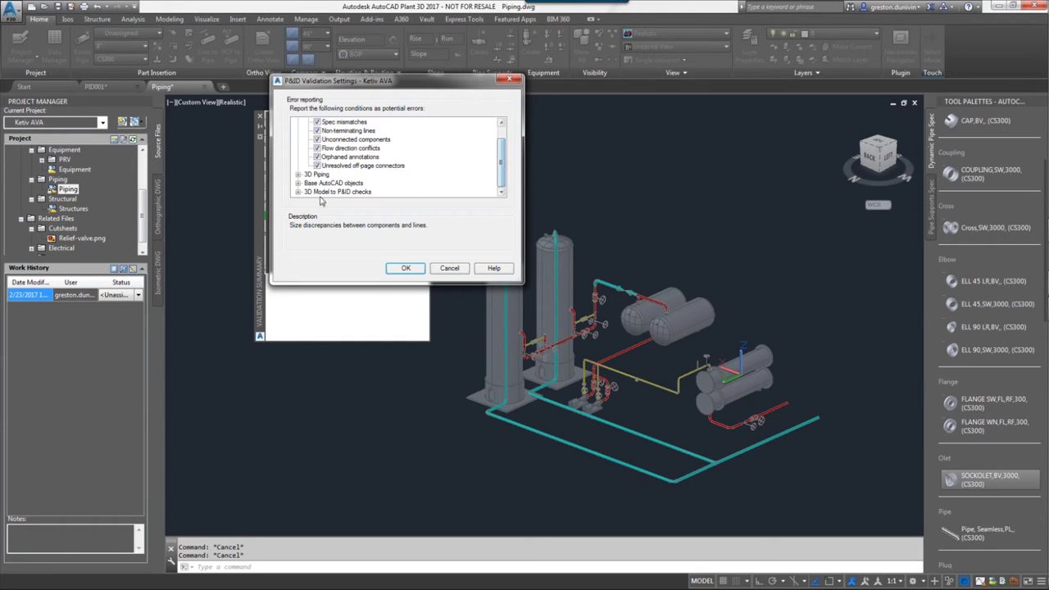
left_click(299, 192)
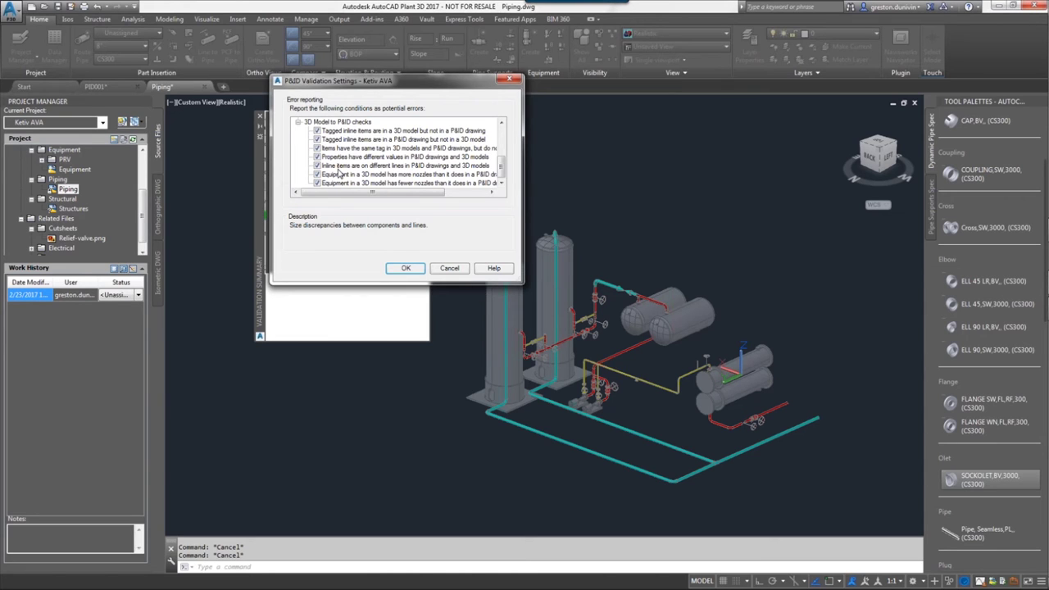
left_click_drag(501, 165, 507, 149)
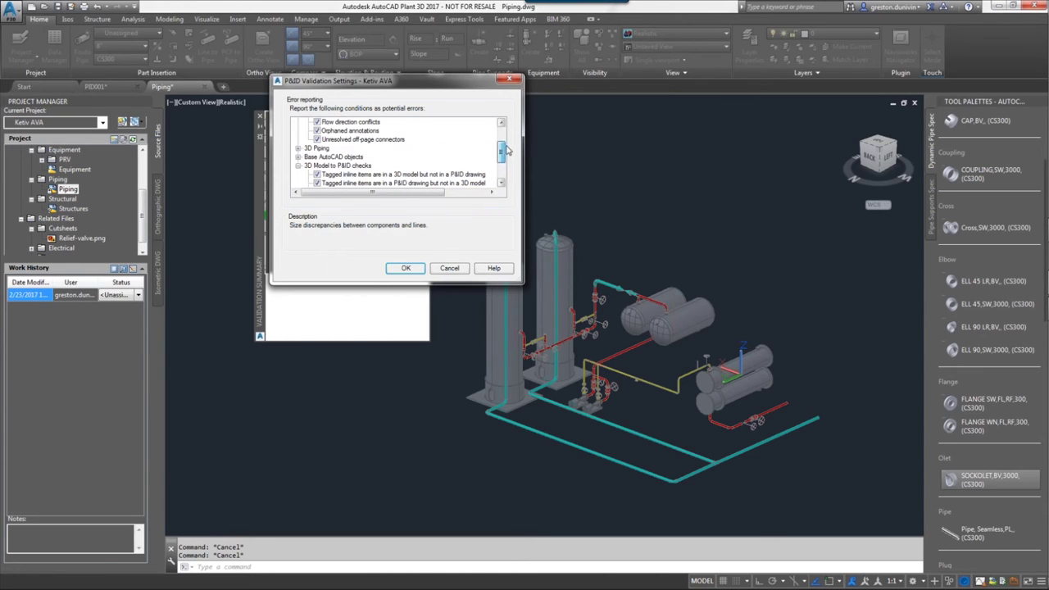
Expand 3D Piping to list Disconnected port, Placeholder part and Property mismatch checks
left_click(299, 148)
scroll(351, 168, "down", 1)
scroll(350, 167, "up", 1)
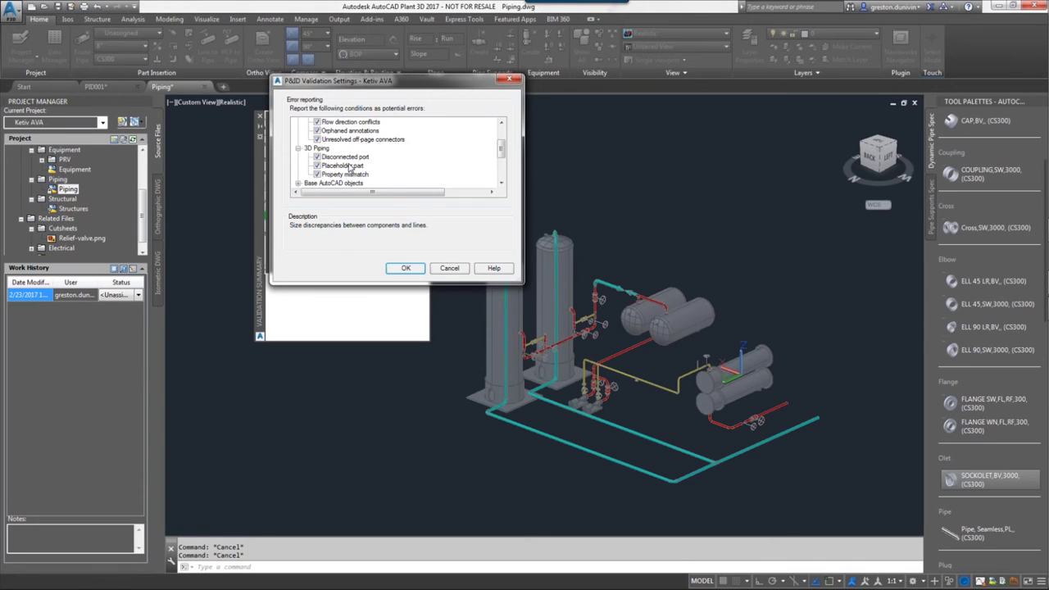
Check Orphaned annotations' distance of 1 and accept the validation settings with OK
left_click(376, 131)
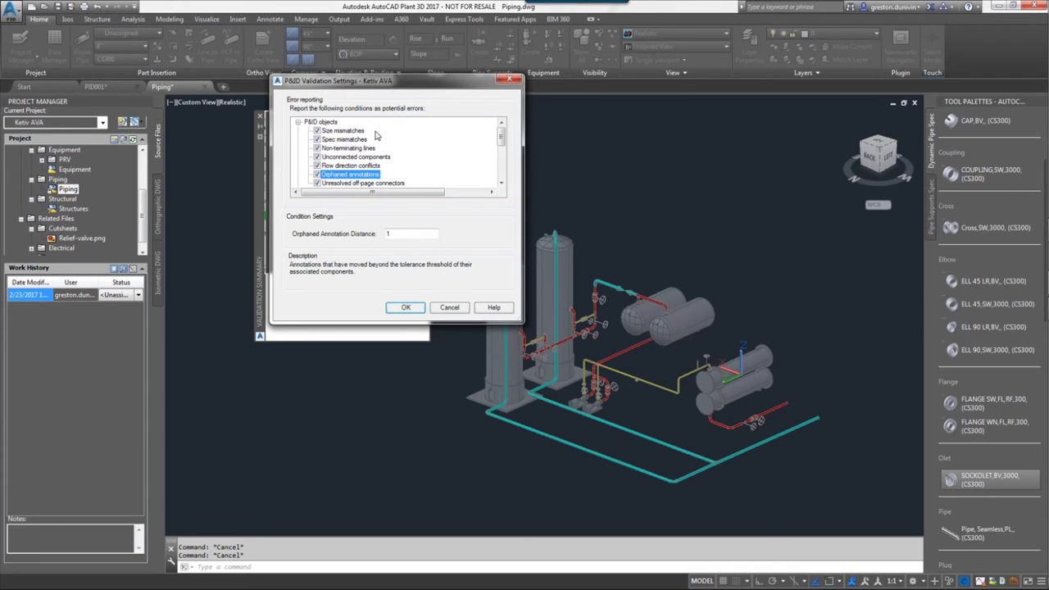
left_click(405, 307)
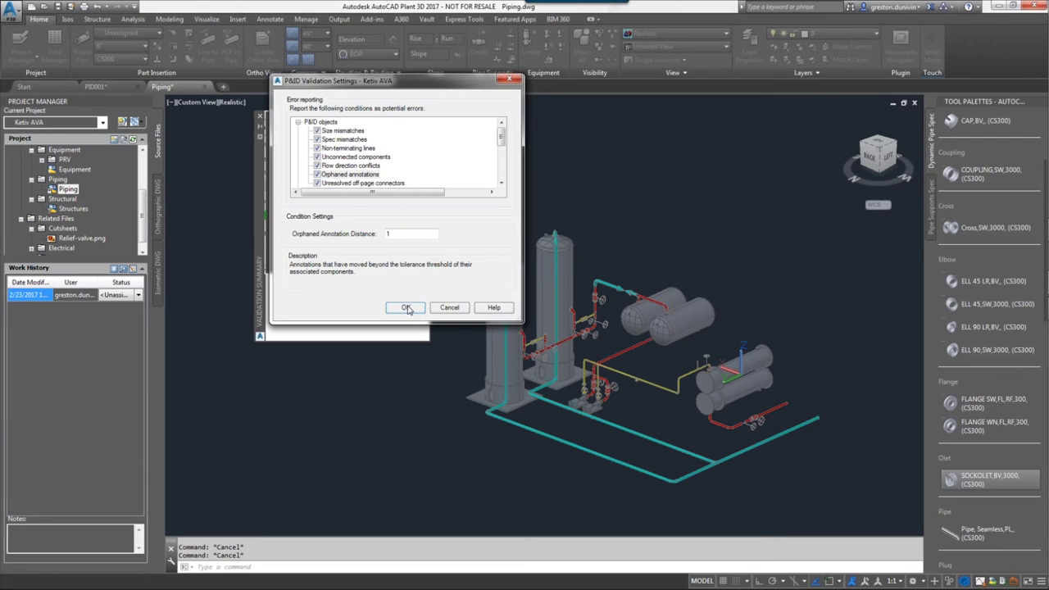
Review the Unconnected ports error group and its error and ignored-error counts
left_click(365, 153)
left_click(410, 169)
left_click(410, 169)
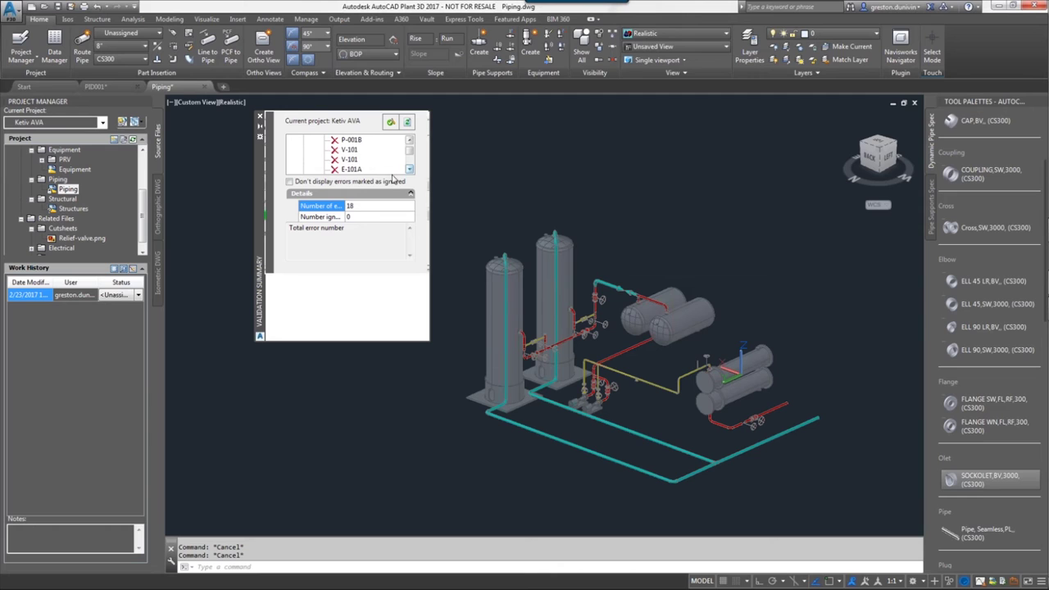
left_click_drag(410, 154, 412, 168)
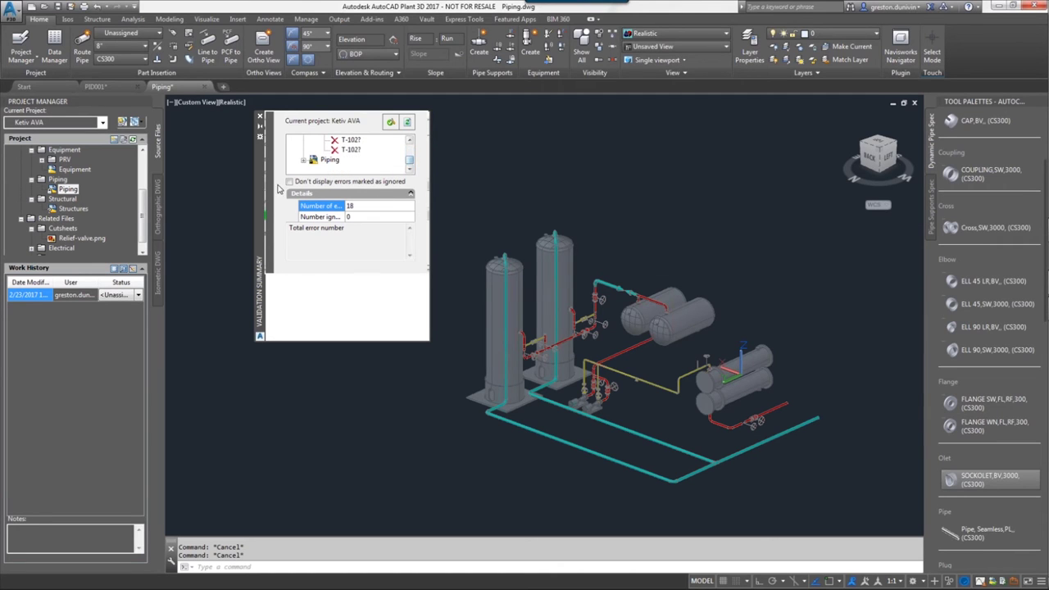
left_click(366, 218)
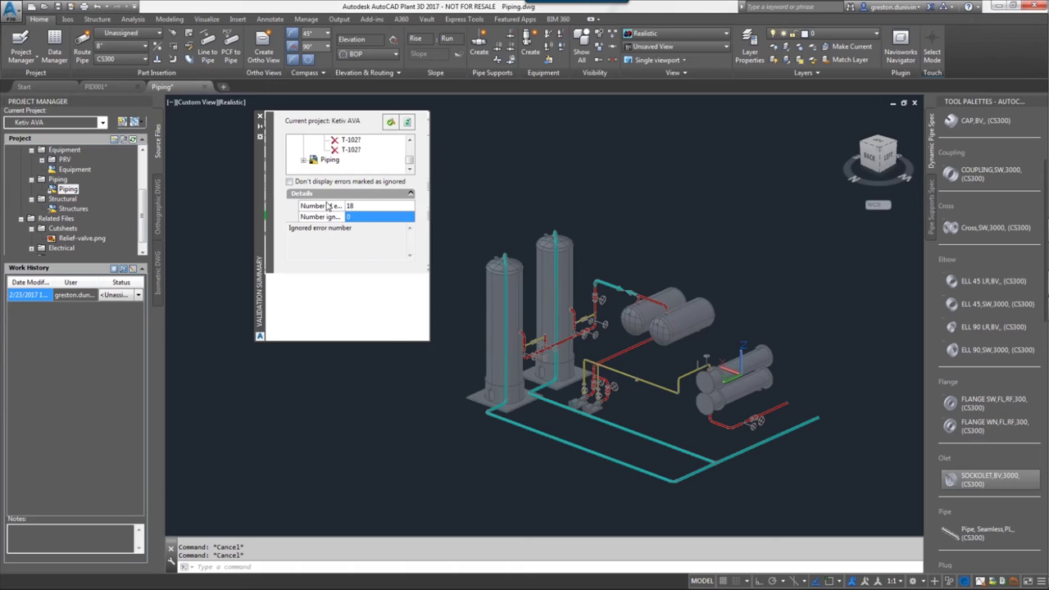
left_click(357, 211)
left_click(361, 218)
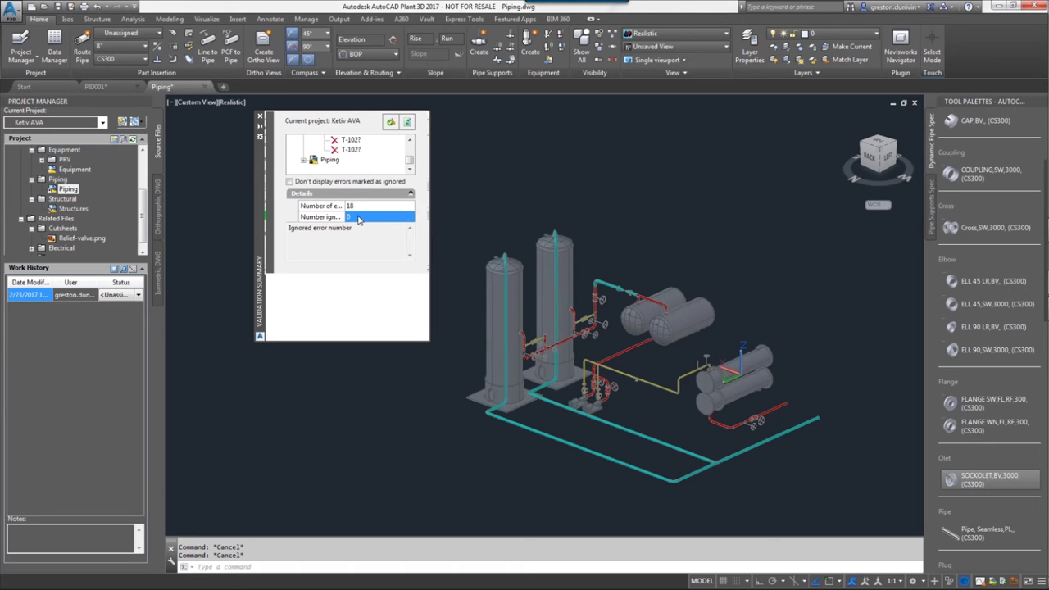
Revalidate the selected Piping node and close the validation summary
left_click(410, 122)
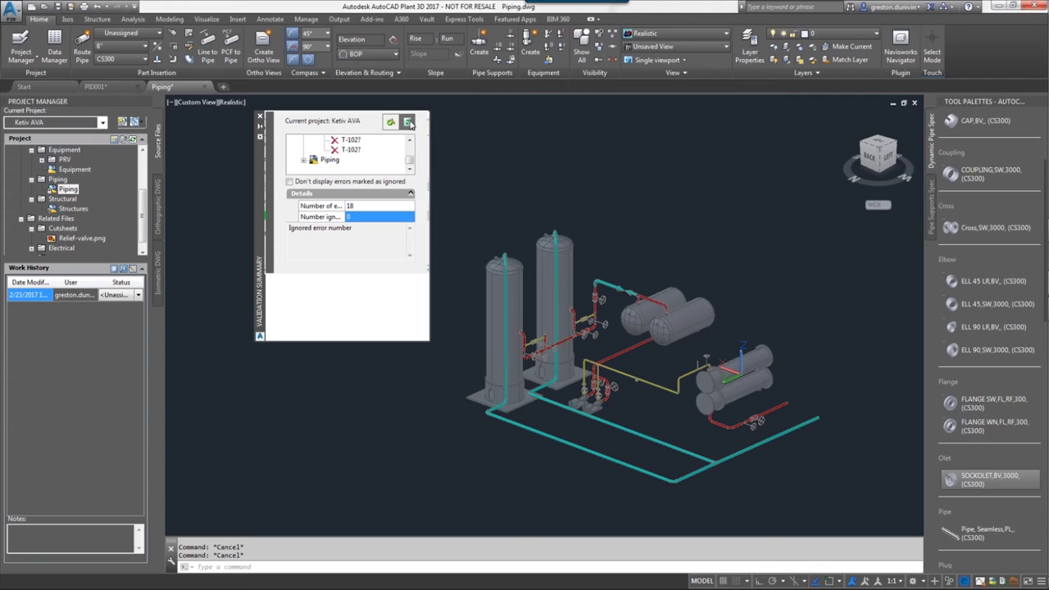
left_click(171, 160)
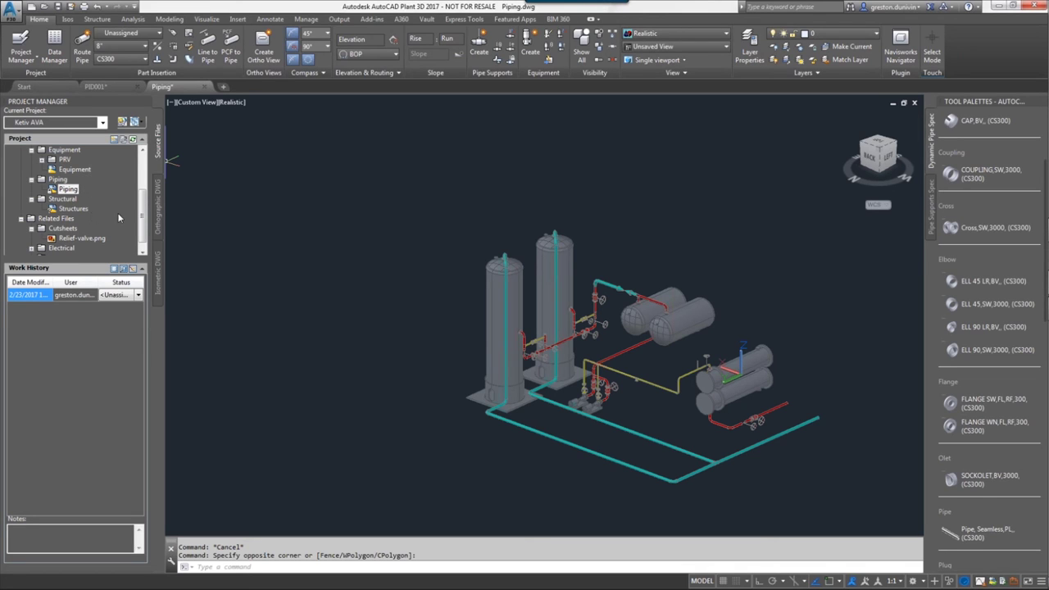
left_click_drag(145, 210, 146, 167)
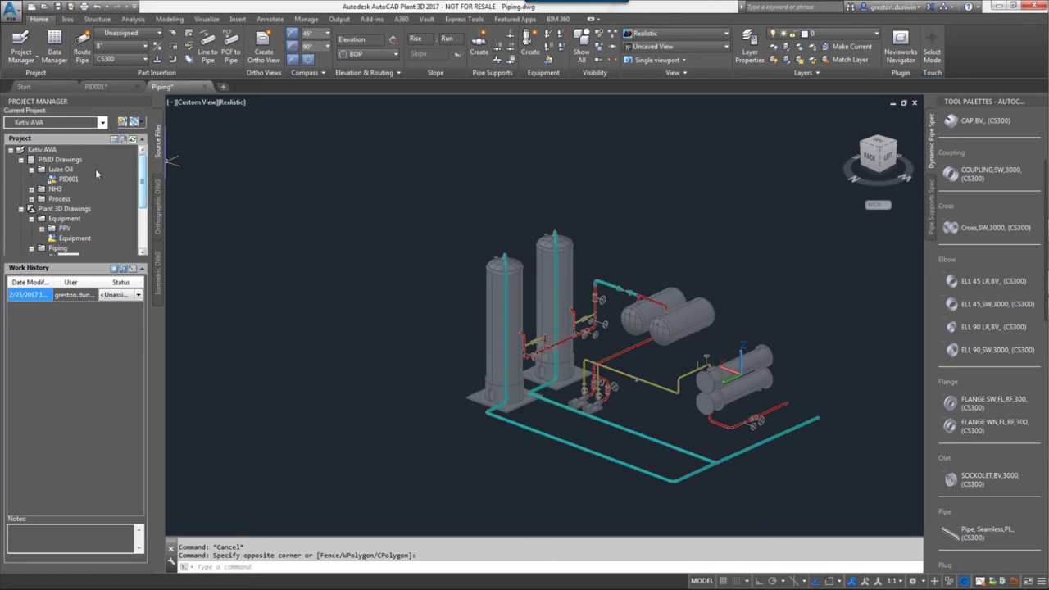
Select Lube Oil, collapse the P&ID Drawings group, and select the Equipment drawing
left_click(23, 170)
left_click(21, 159)
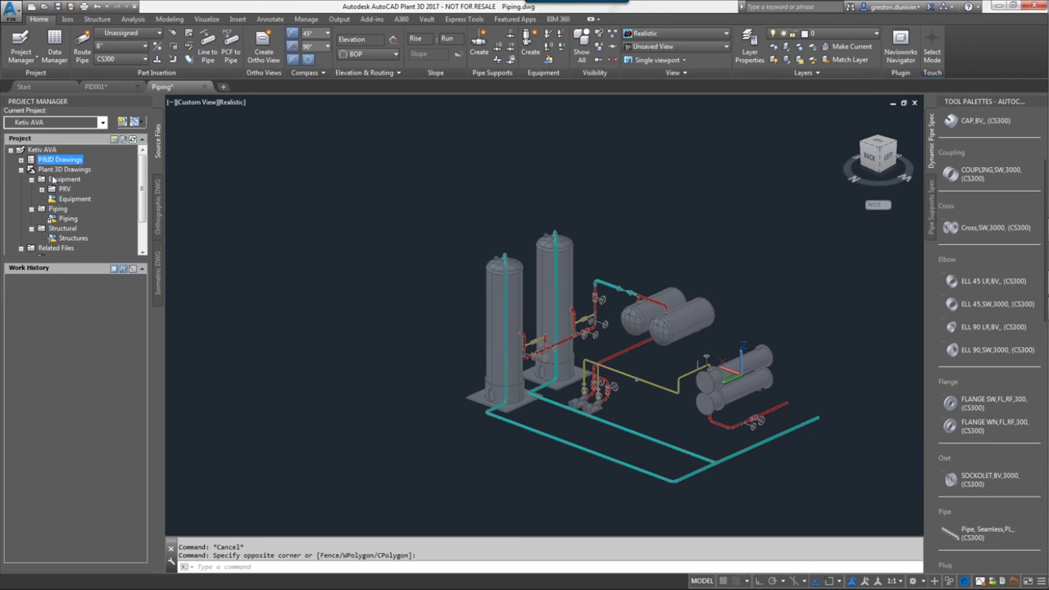
left_click(65, 199)
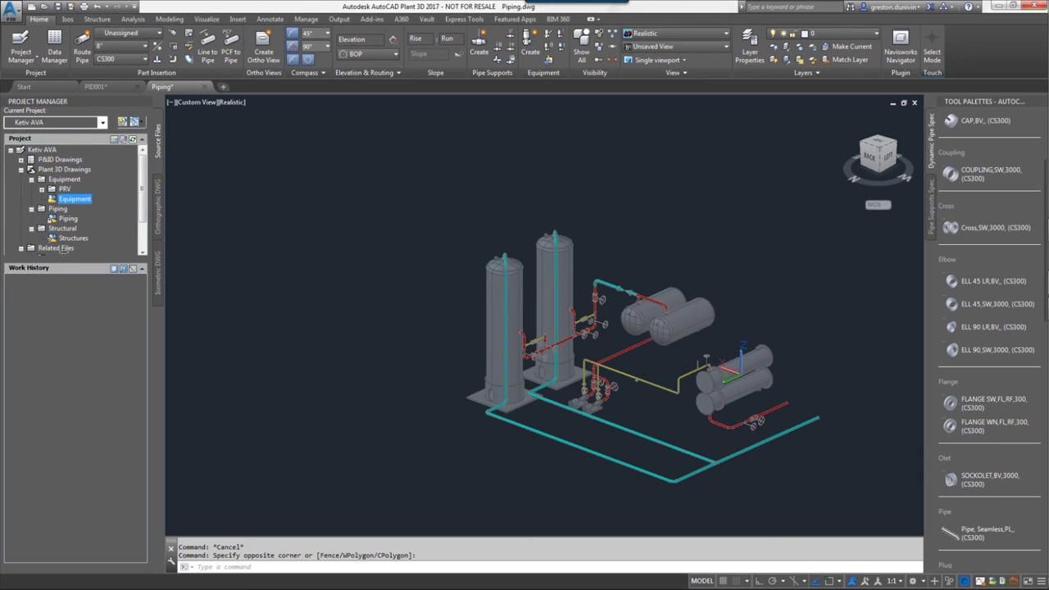
Show Equipment.dwg's file details in the lower panel, then bring up the P&ID line list
left_click(114, 269)
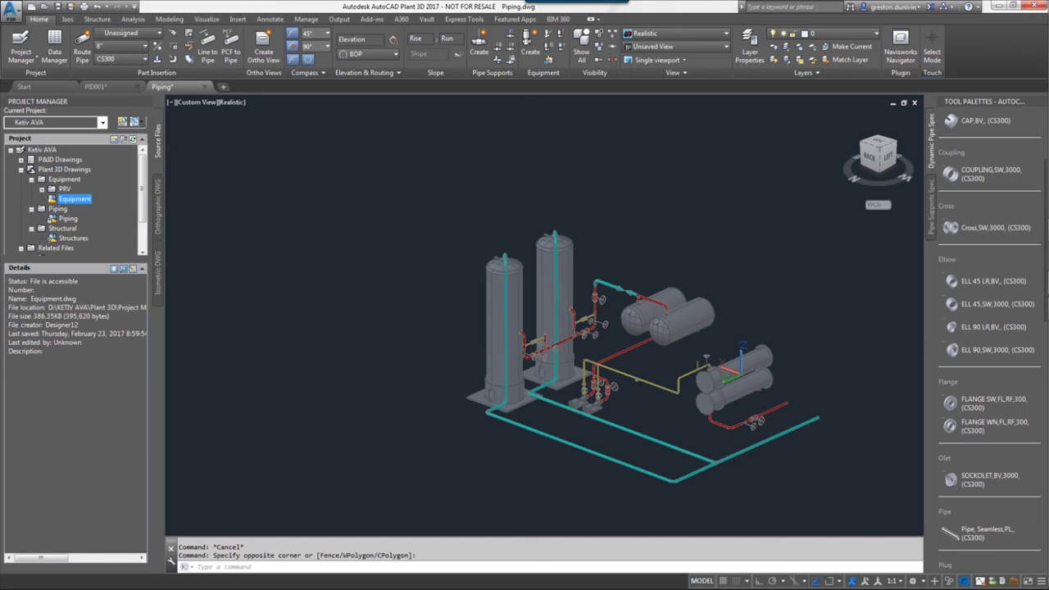
left_click(448, 401)
left_click(387, 260)
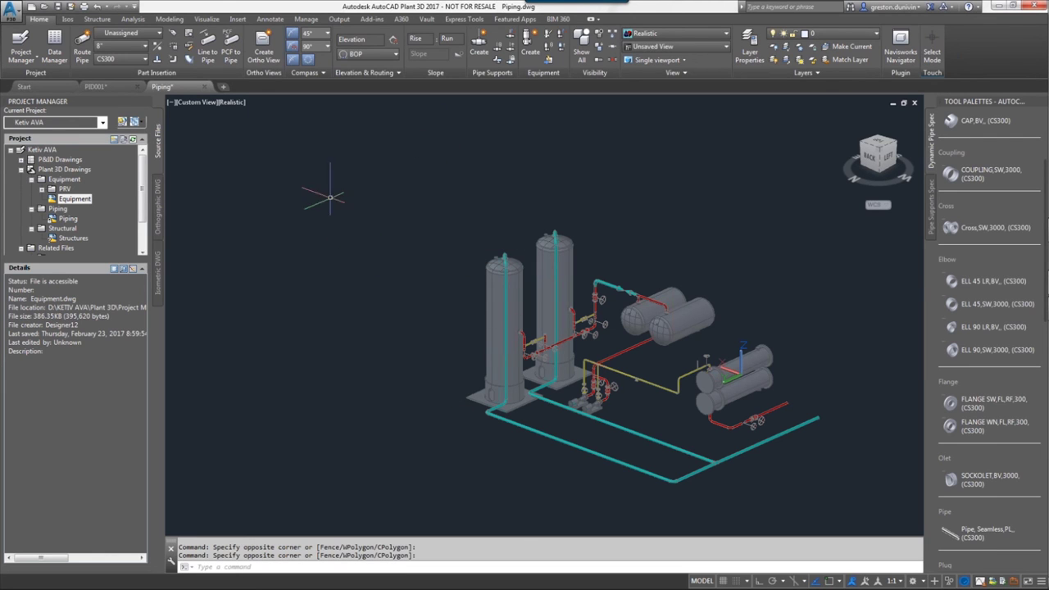
left_click(173, 51)
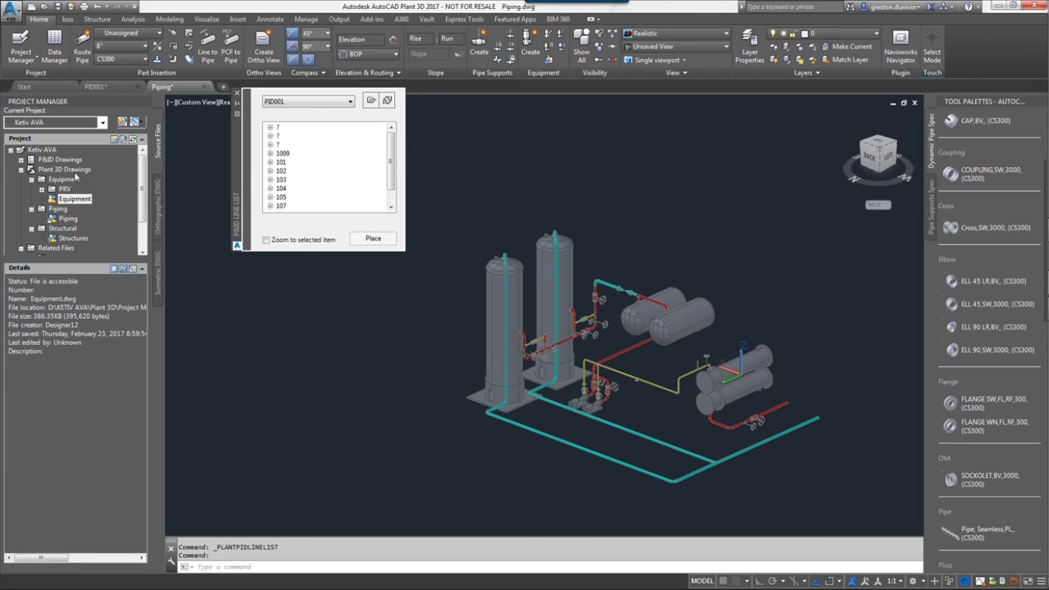
left_click(269, 162)
left_click(281, 170)
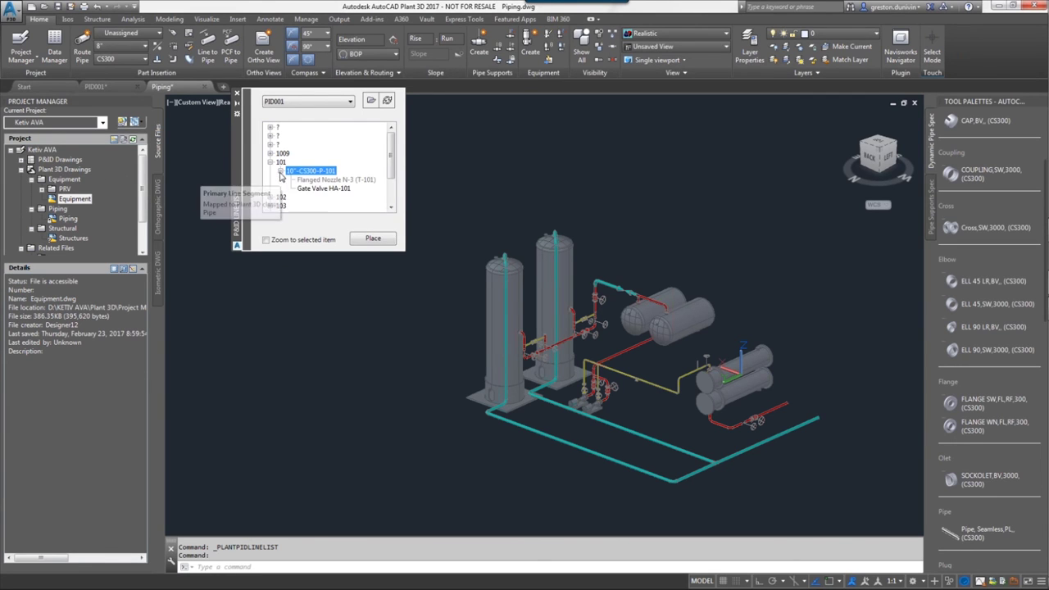
left_click(328, 180)
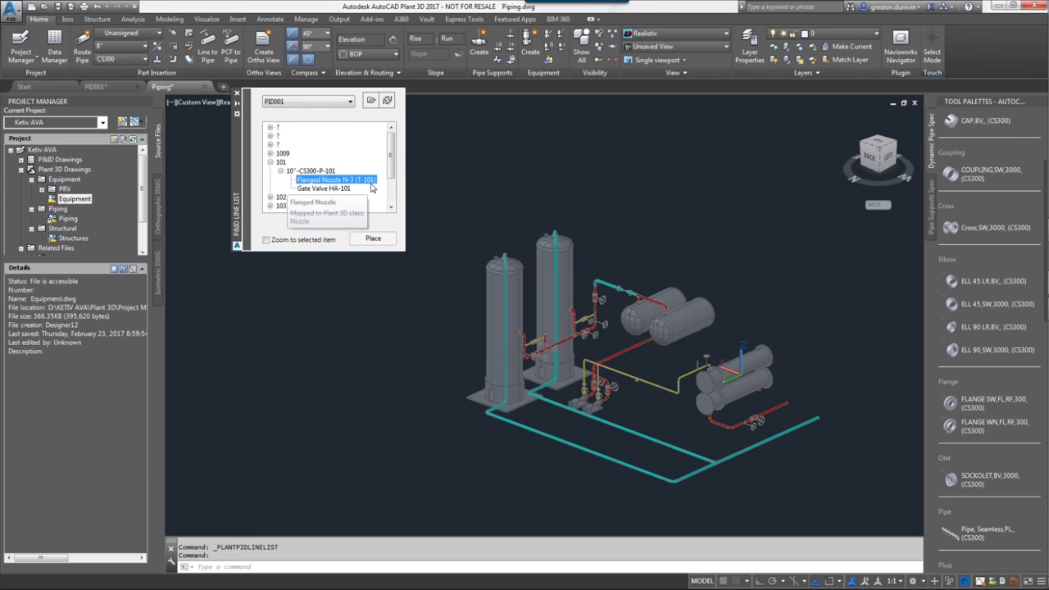
left_click(325, 188)
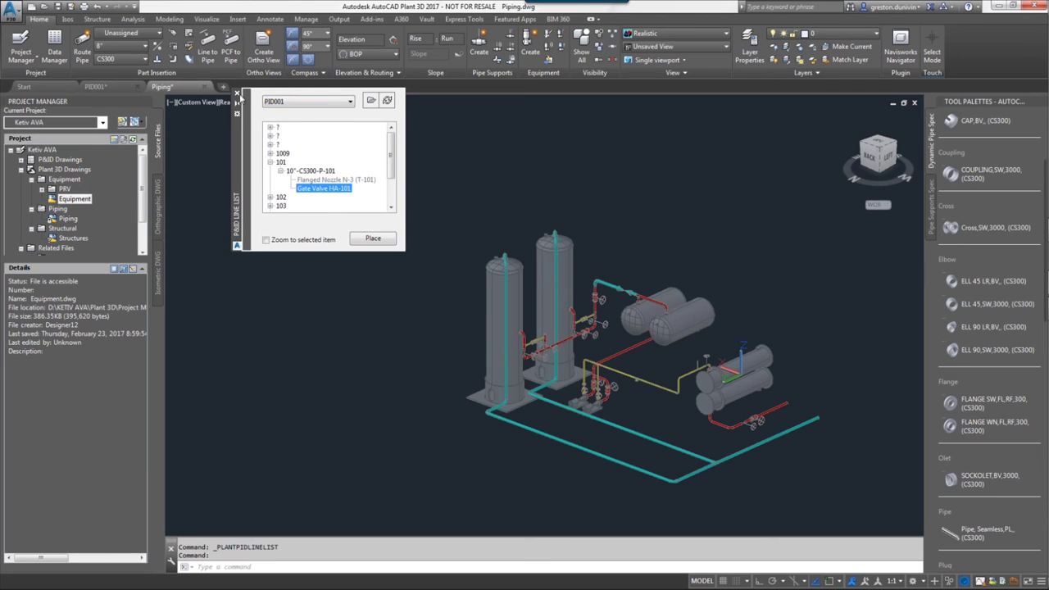
left_click(237, 92)
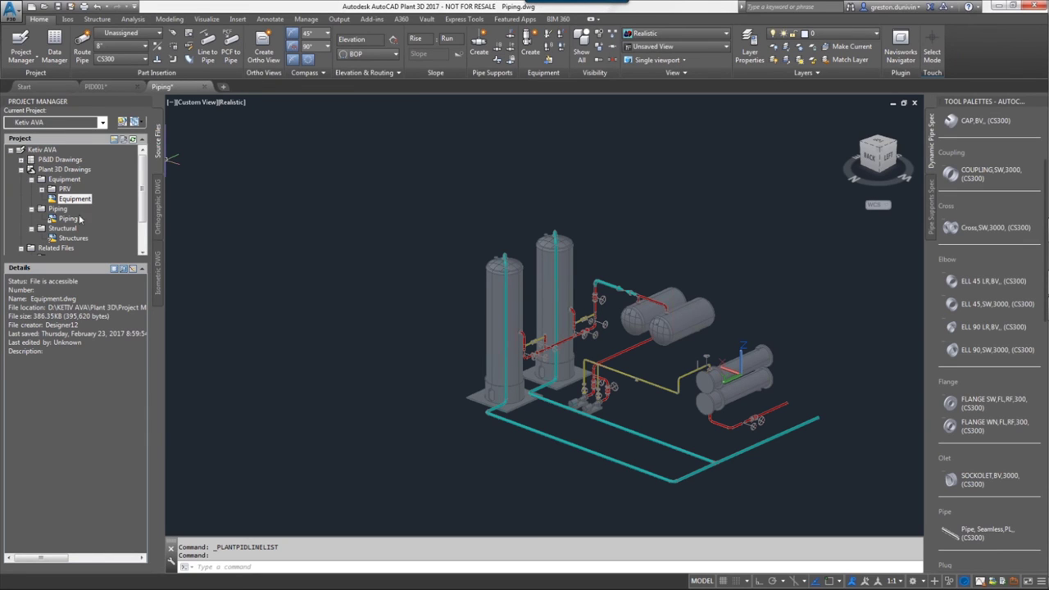
Validate the Plant 3D Drawings, accept the no-new-errors result, and reopen P&ID validation settings
right_click(59, 182)
right_click(43, 170)
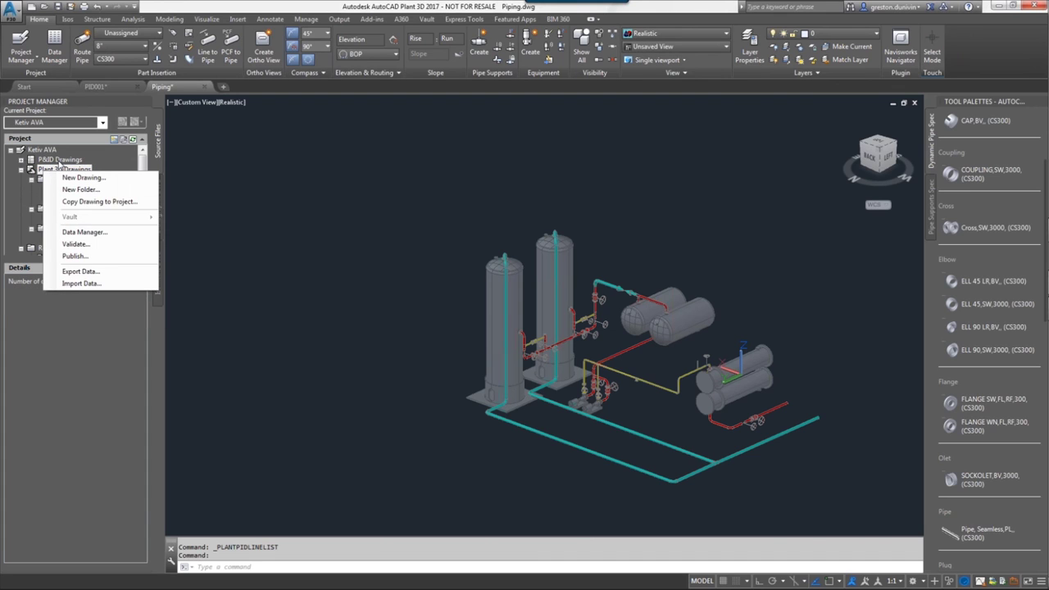
left_click(75, 244)
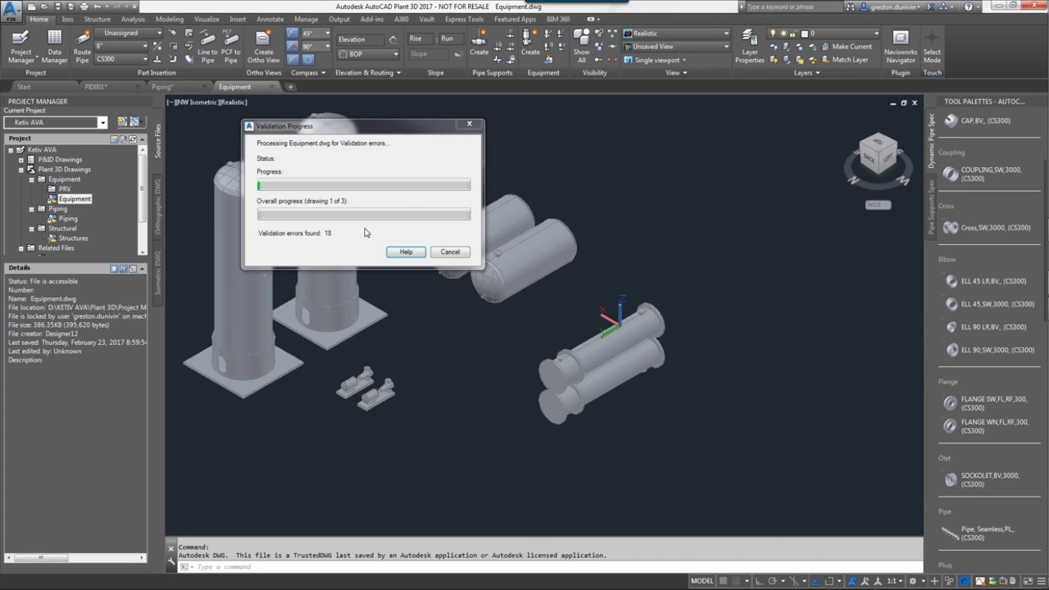
left_click(592, 302)
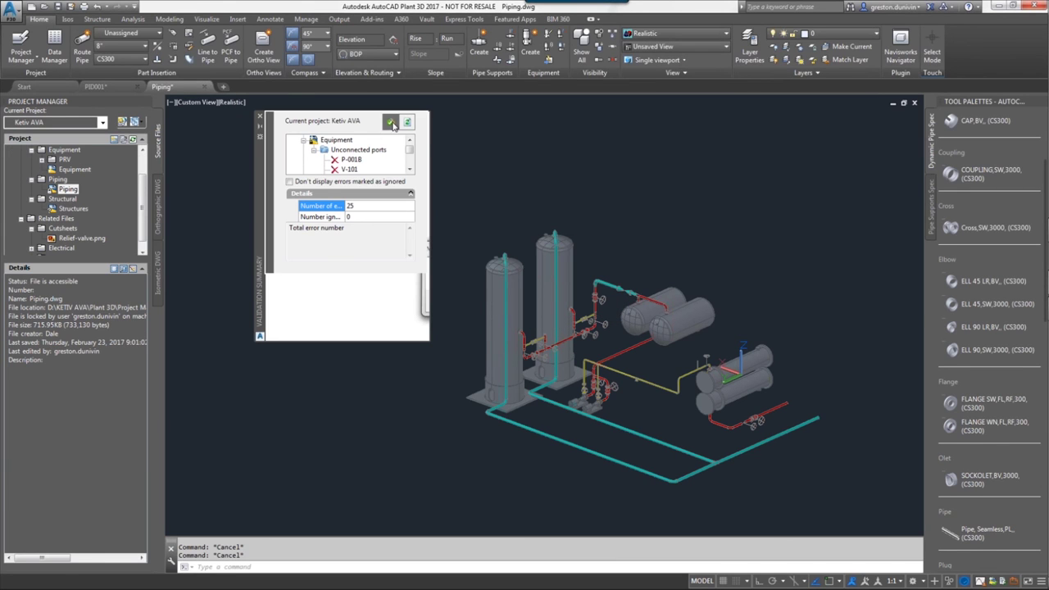
left_click(392, 123)
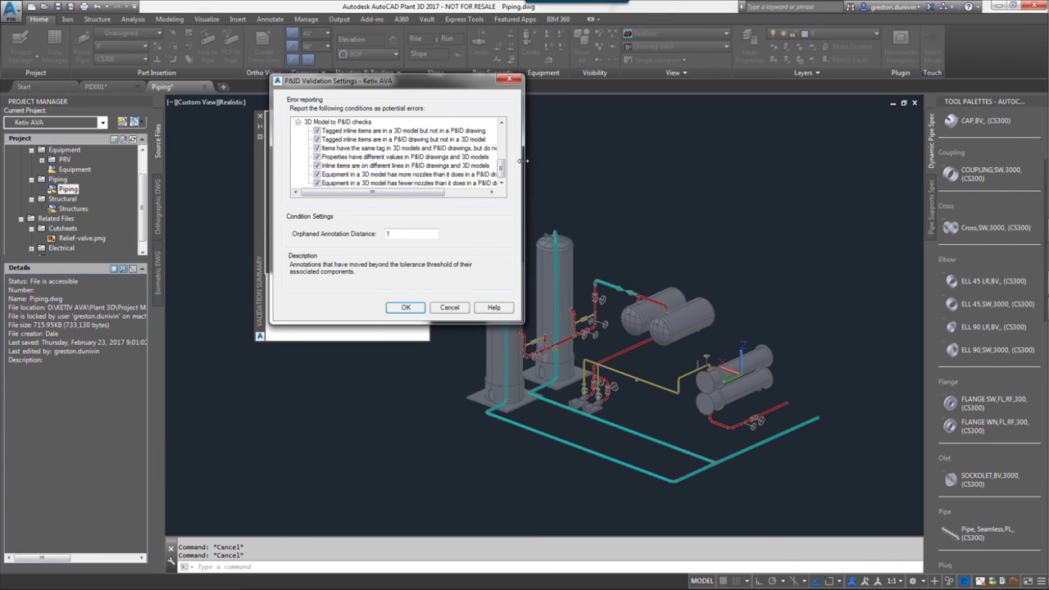
Turn off three 3D Piping validation checks
scroll(353, 164, "up", 4)
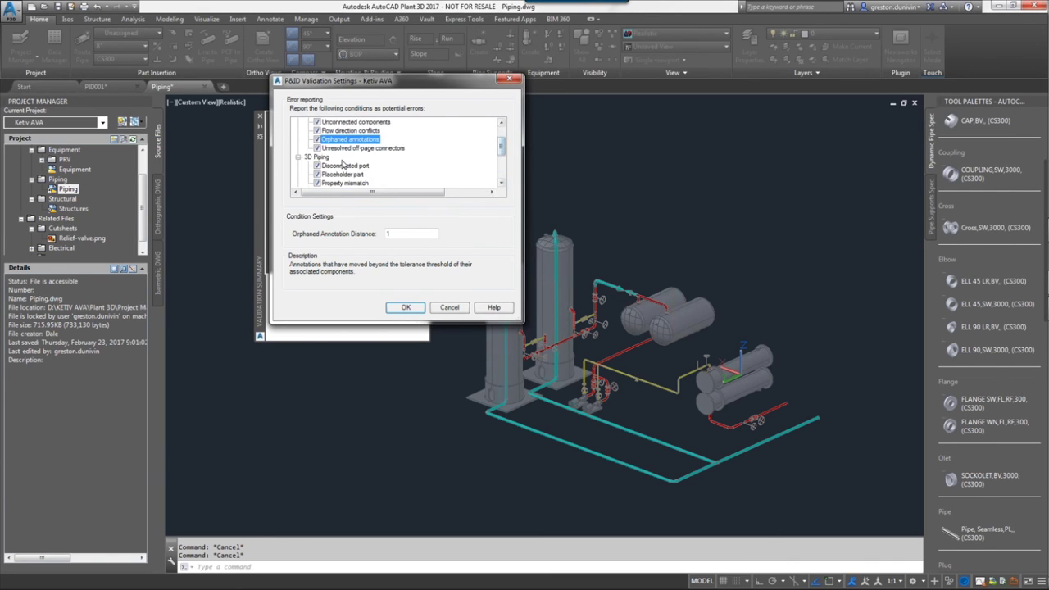
scroll(343, 164, "down", 1)
left_click(317, 139)
left_click(317, 148)
left_click(318, 156)
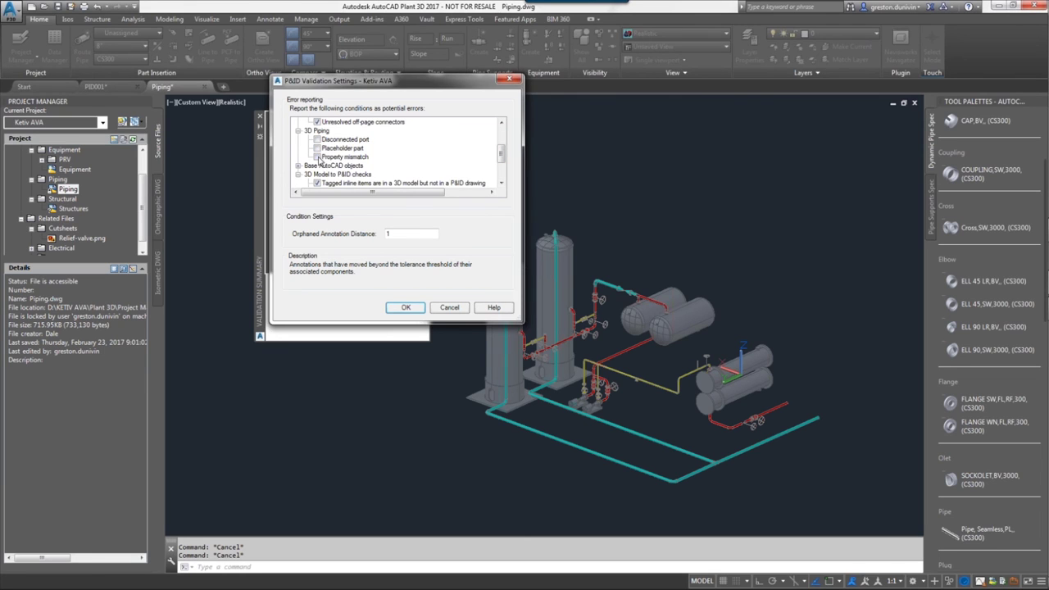
Disable the seven P&ID checks, including size and spec mismatches, apply, and close the summary
scroll(319, 160, "up", 1)
left_click(317, 148)
left_click(318, 140)
left_click(317, 130)
left_click(318, 121)
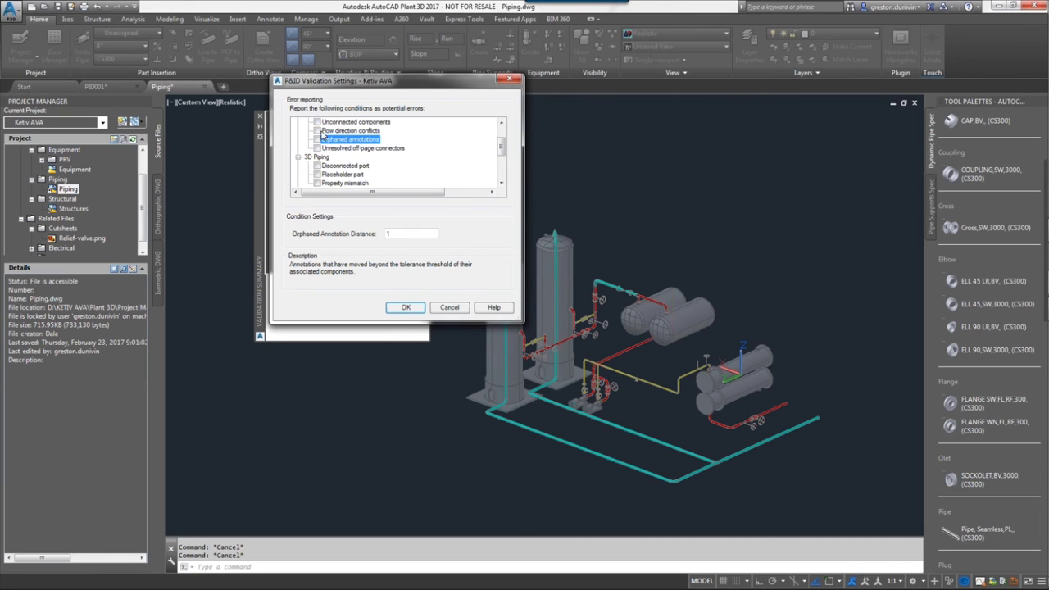
scroll(318, 124, "up", 1)
left_click(317, 140)
left_click(317, 130)
left_click(318, 122)
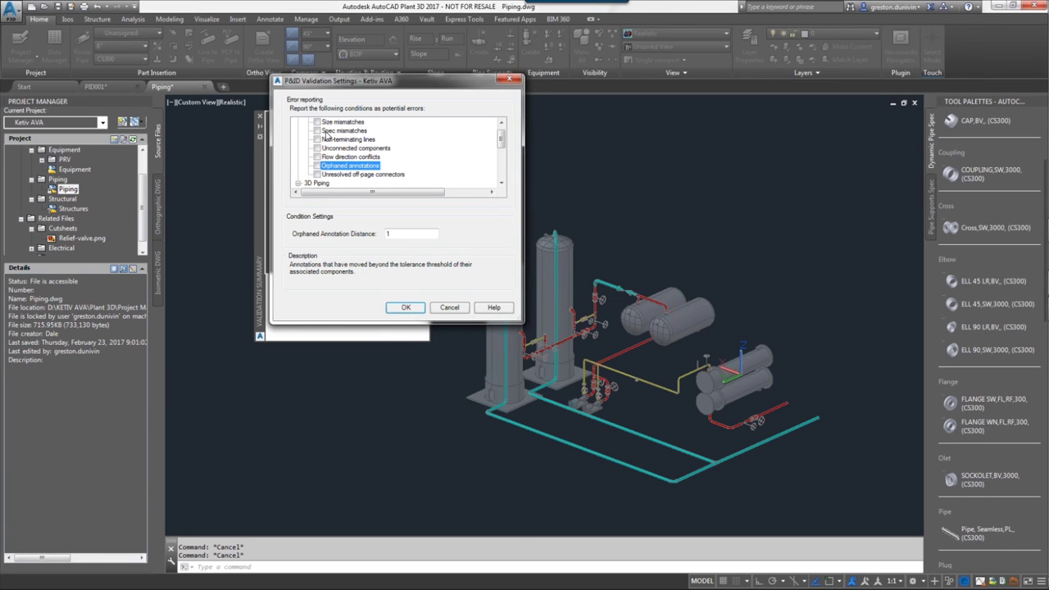
left_click(405, 308)
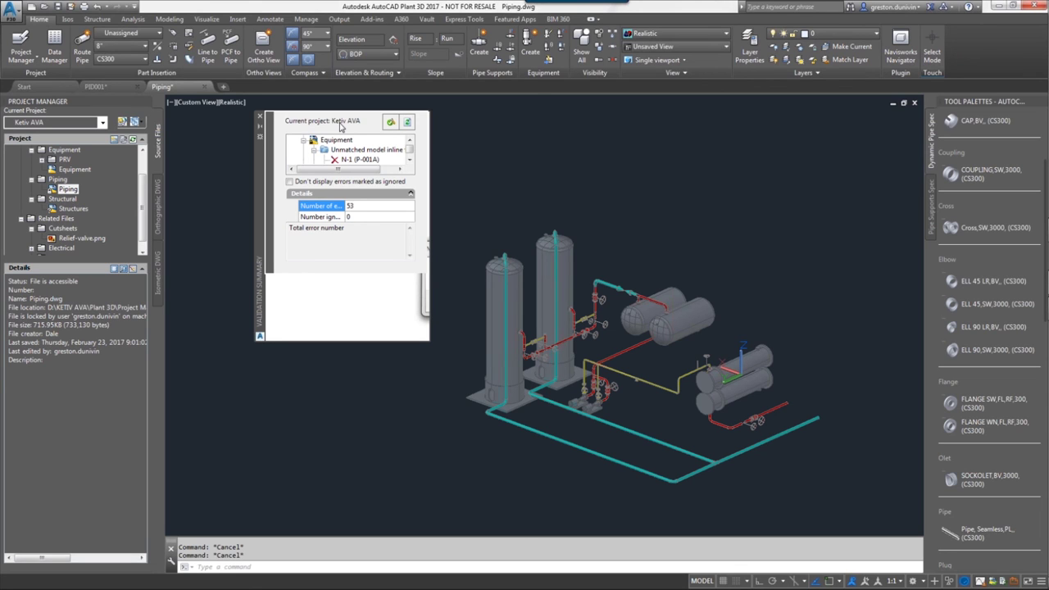
left_click(261, 119)
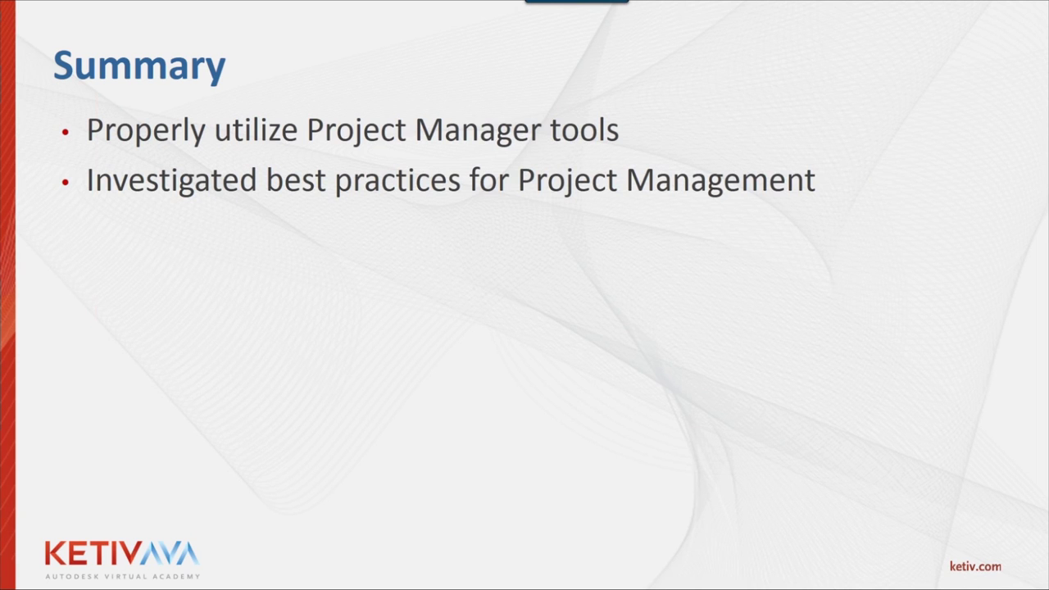
Advance the slideshow from Summary to the Q & A slide
key("Right")
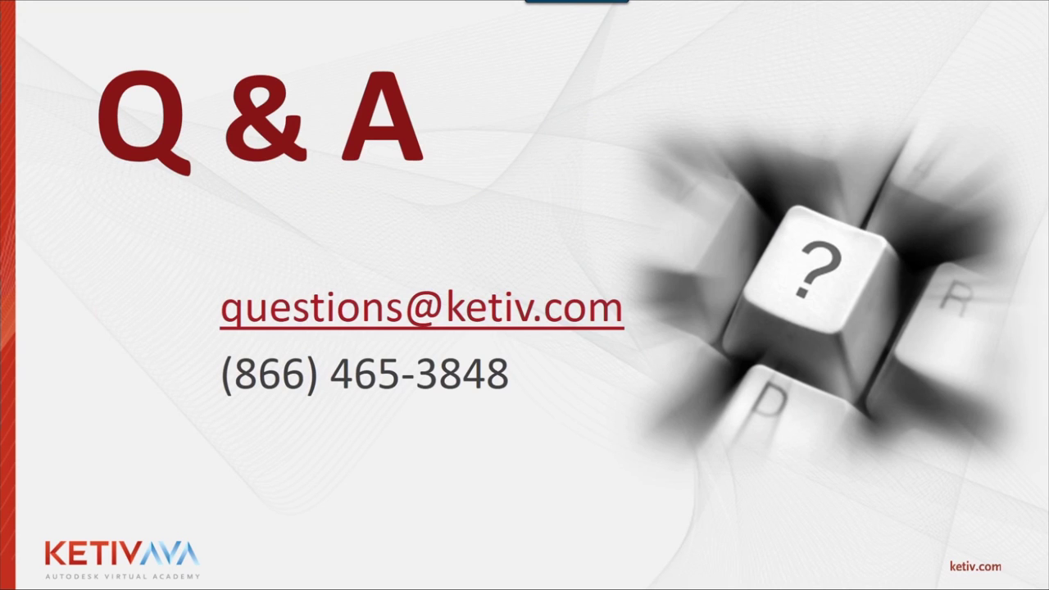
Advance the slideshow to the Weekly Update slide
key("Right")
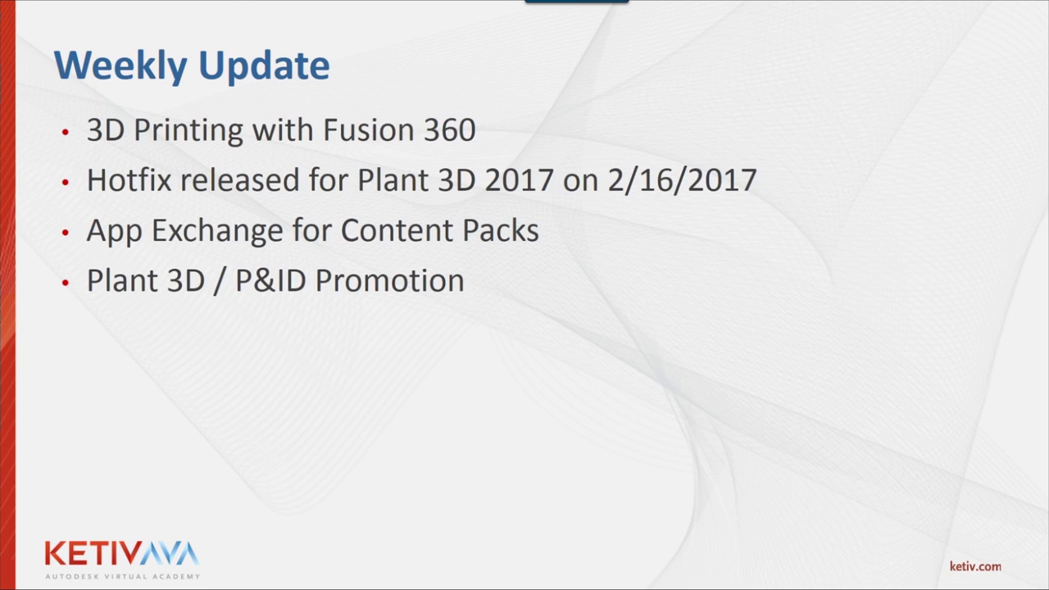
Advance to the Join KETIV on Social Media slide
key("Right")
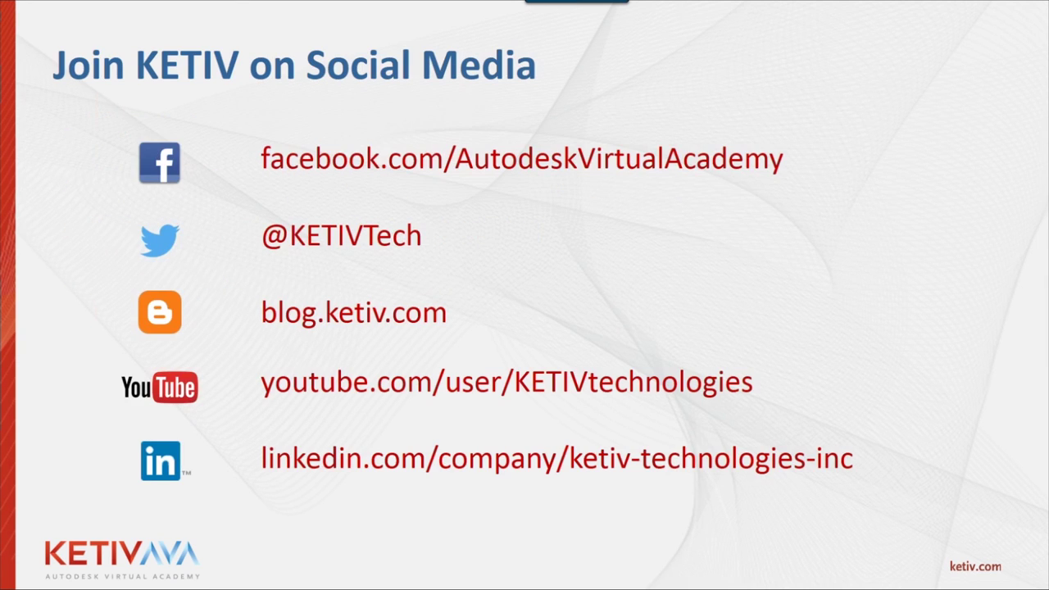